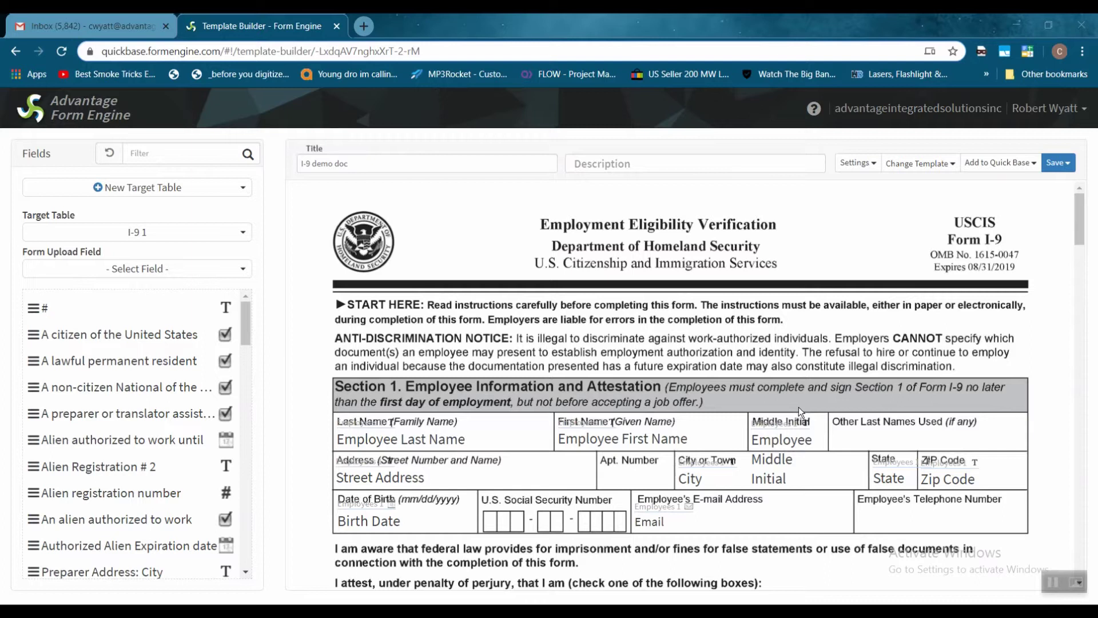
- Filter the field list for "I am", place that field in the Section 1 attestation area of the I-9 form, and save the template
{"action": "scroll", "coordinate": [742, 411], "scroll_direction": "down", "scroll_amount": 15}
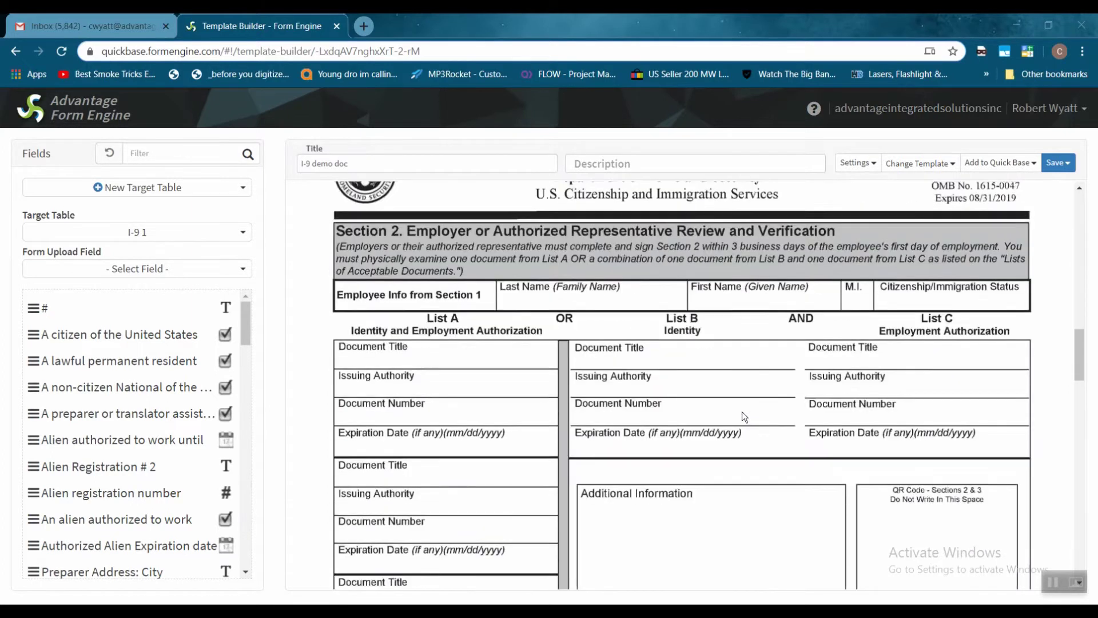
{"action": "scroll", "coordinate": [742, 410], "scroll_direction": "up", "scroll_amount": 10}
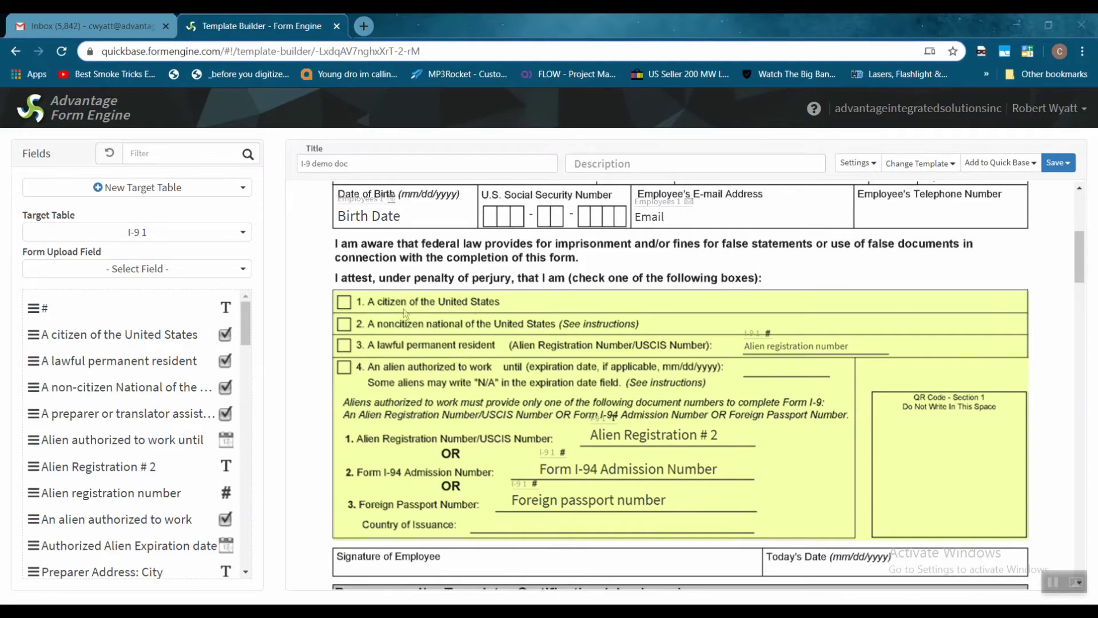
{"action": "left_click", "coordinate": [142, 155]}
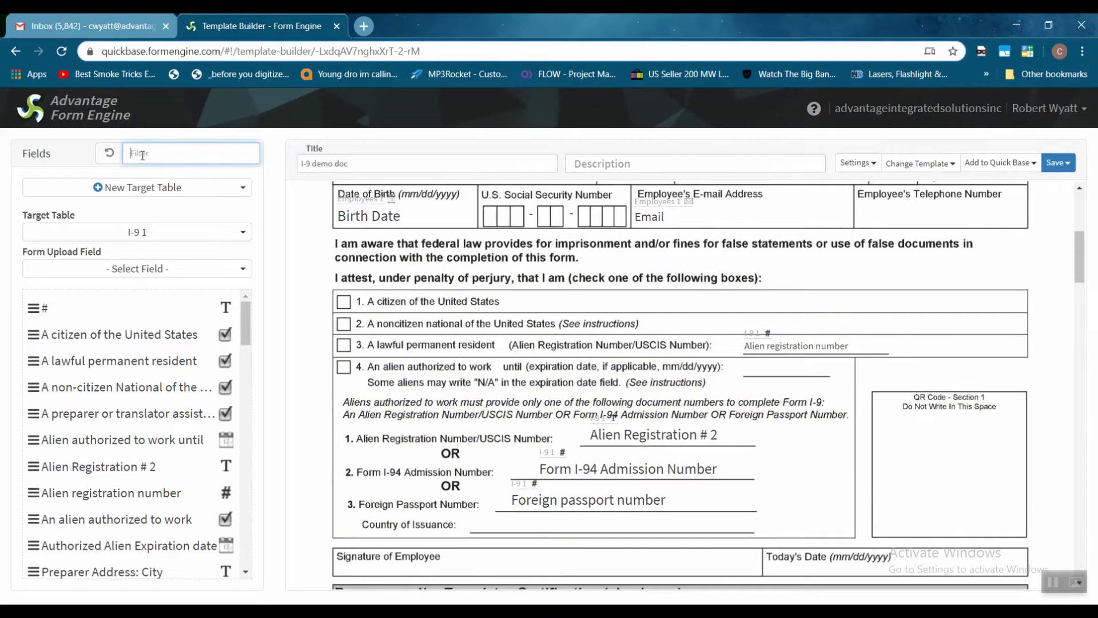
{"action": "type", "text": "I am"}
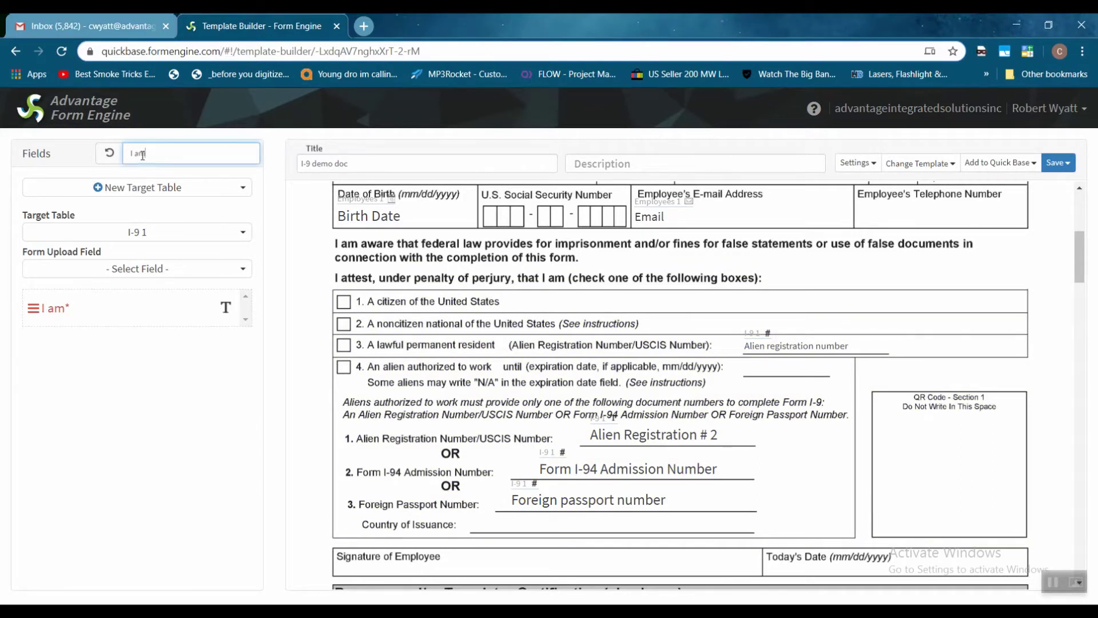
{"action": "left_click", "coordinate": [148, 303]}
{"action": "left_click_drag", "start_coordinate": [147, 303], "coordinate": [506, 314]}
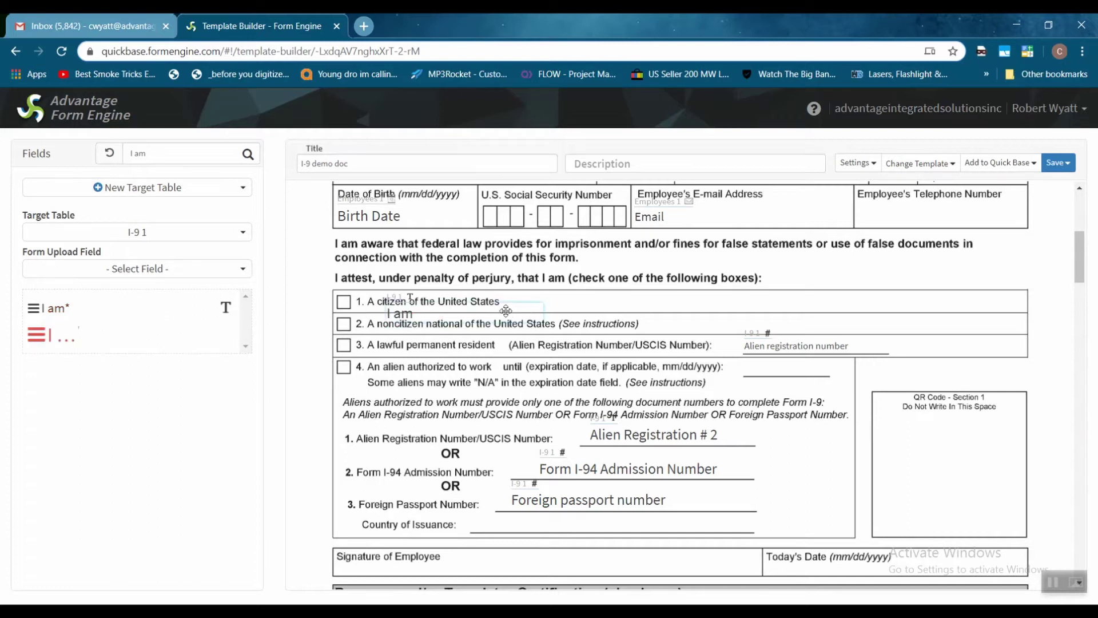
{"action": "left_click", "coordinate": [1058, 164]}
{"action": "left_click", "coordinate": [1007, 184]}
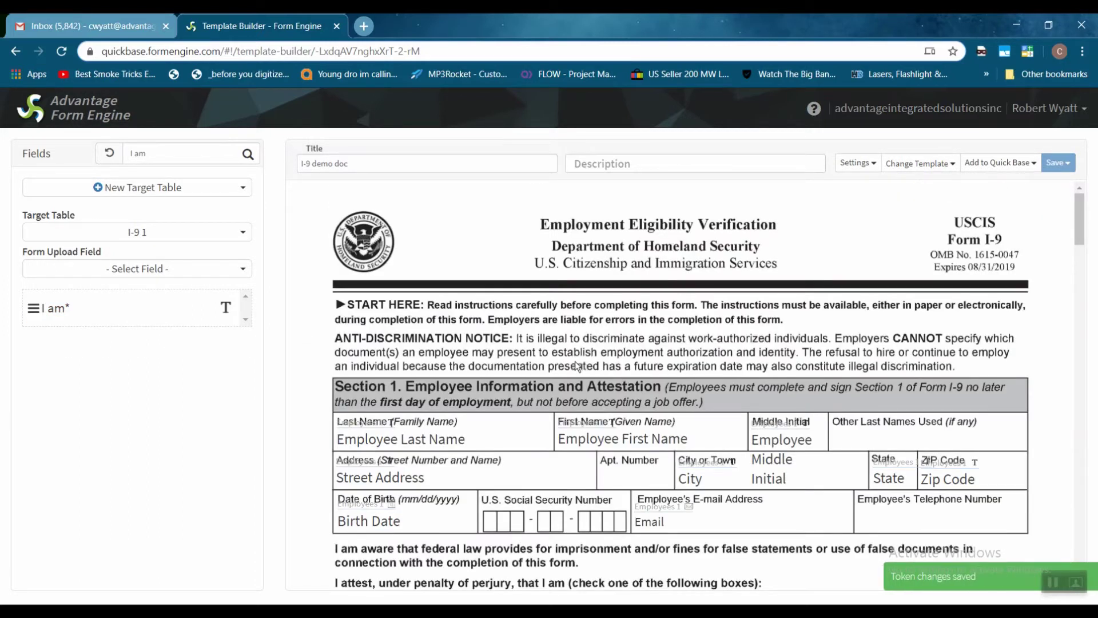
- Convert the placed I am field so its choices display as individual radio options on the form
{"action": "scroll", "coordinate": [580, 375], "scroll_direction": "down", "scroll_amount": 7}
{"action": "scroll", "coordinate": [580, 375], "scroll_direction": "up", "scroll_amount": 2}
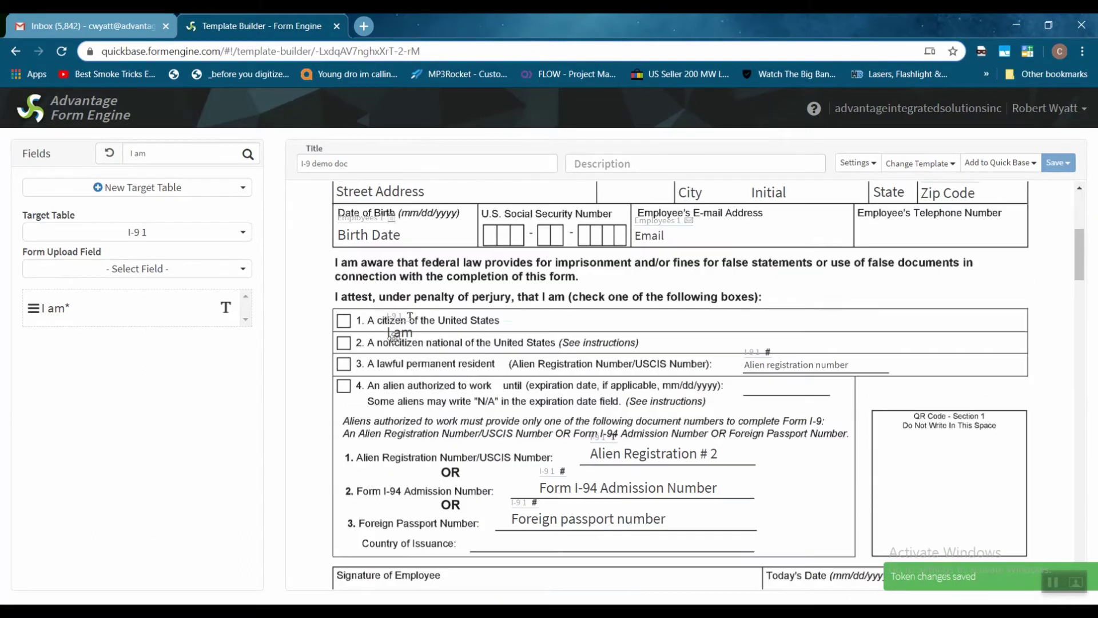
{"action": "double_click", "coordinate": [395, 335]}
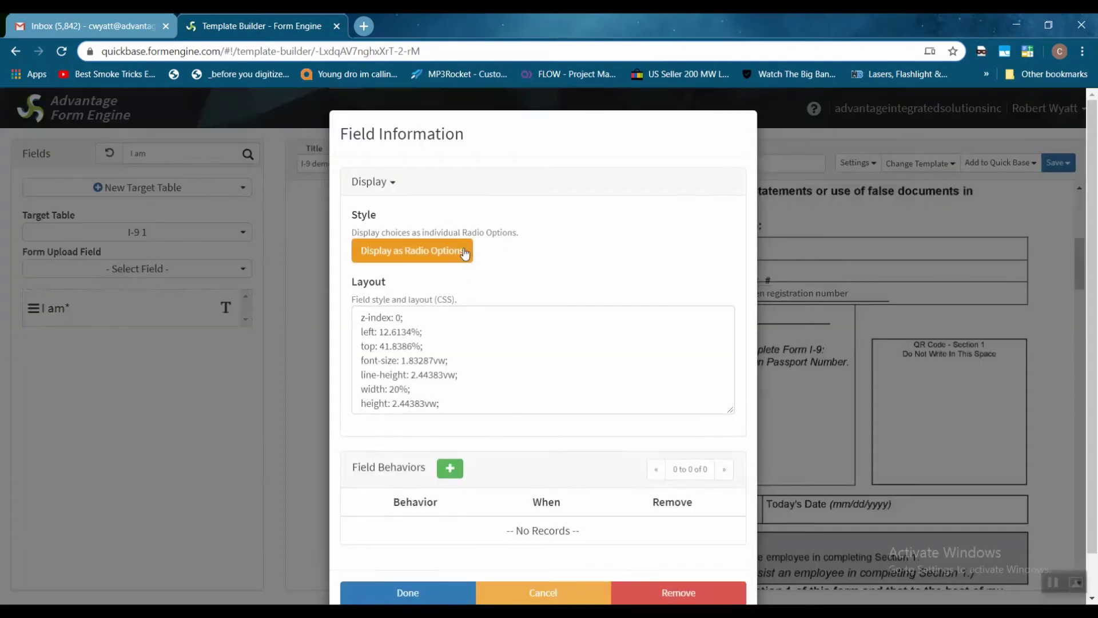
{"action": "left_click", "coordinate": [464, 254]}
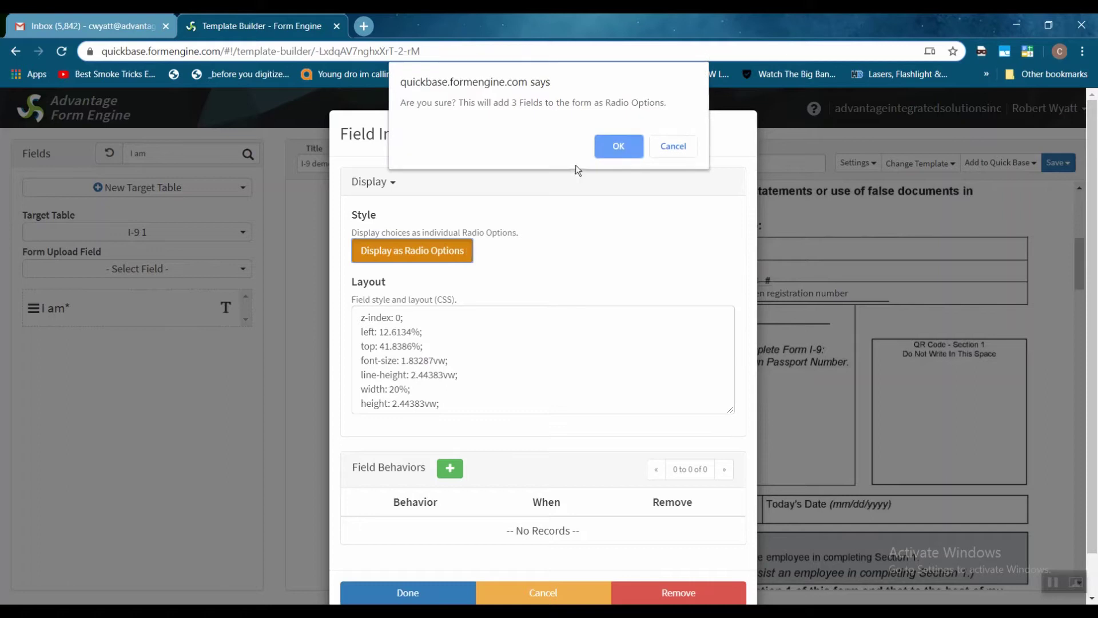
{"action": "left_click", "coordinate": [627, 146]}
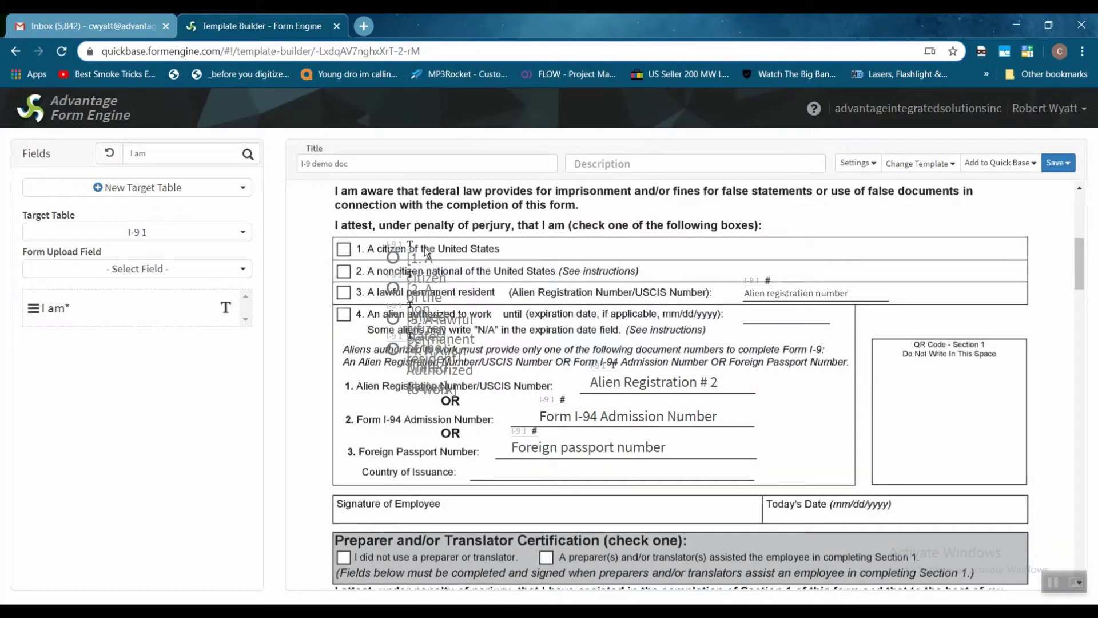
- Position the four I am radio options over the checkboxes for attestation statements 1 through 4
{"action": "left_click_drag", "start_coordinate": [424, 247], "coordinate": [350, 250]}
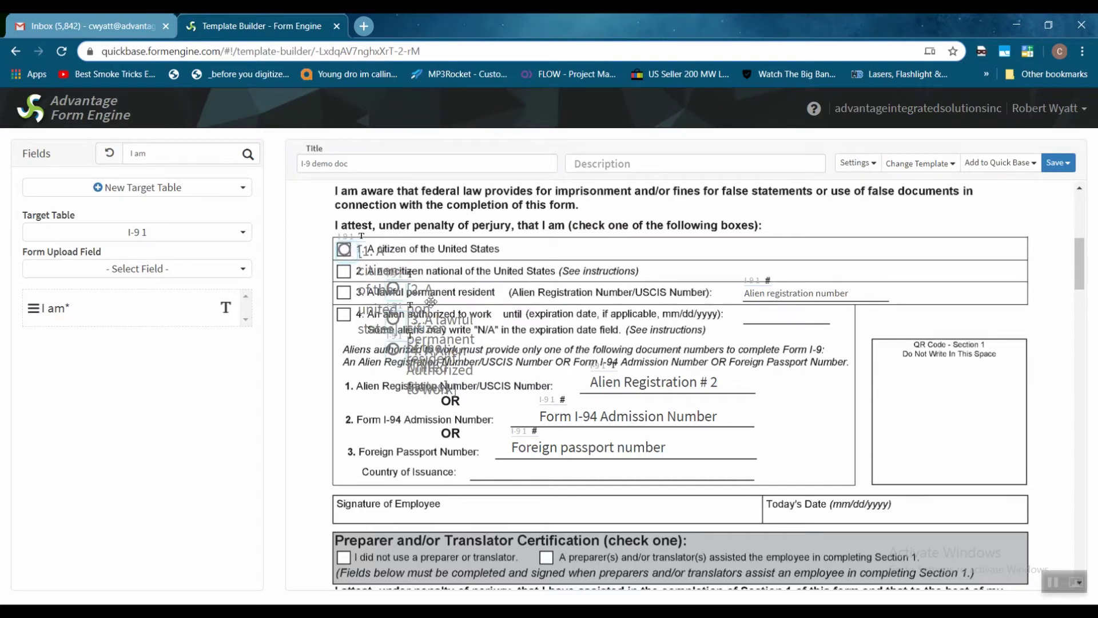
{"action": "left_click_drag", "start_coordinate": [431, 301], "coordinate": [382, 285]}
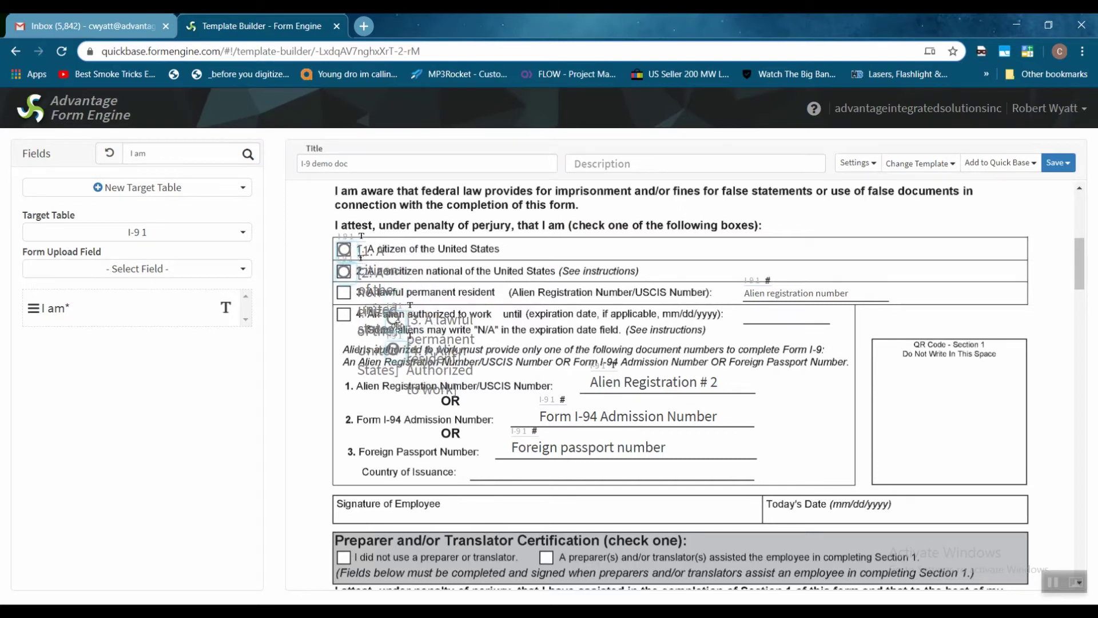
{"action": "left_click_drag", "start_coordinate": [398, 325], "coordinate": [347, 297]}
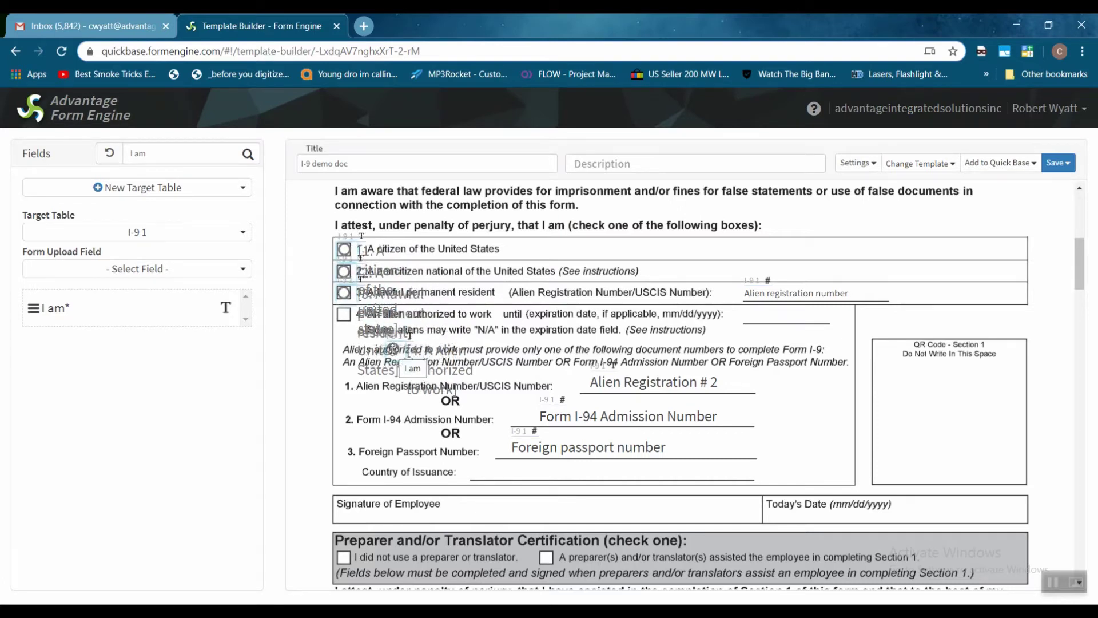
{"action": "left_click_drag", "start_coordinate": [394, 349], "coordinate": [347, 318]}
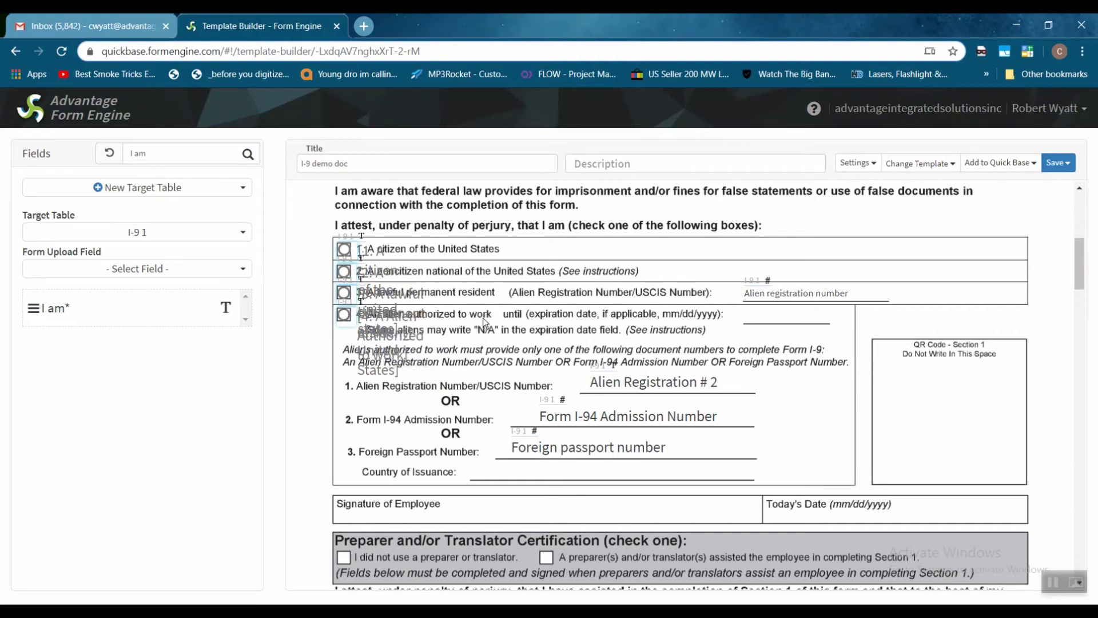
- Open the Add Record version of the form and test the radio options for citizen, noncitizen national and lawful permanent resident
{"action": "left_click", "coordinate": [1000, 163]}
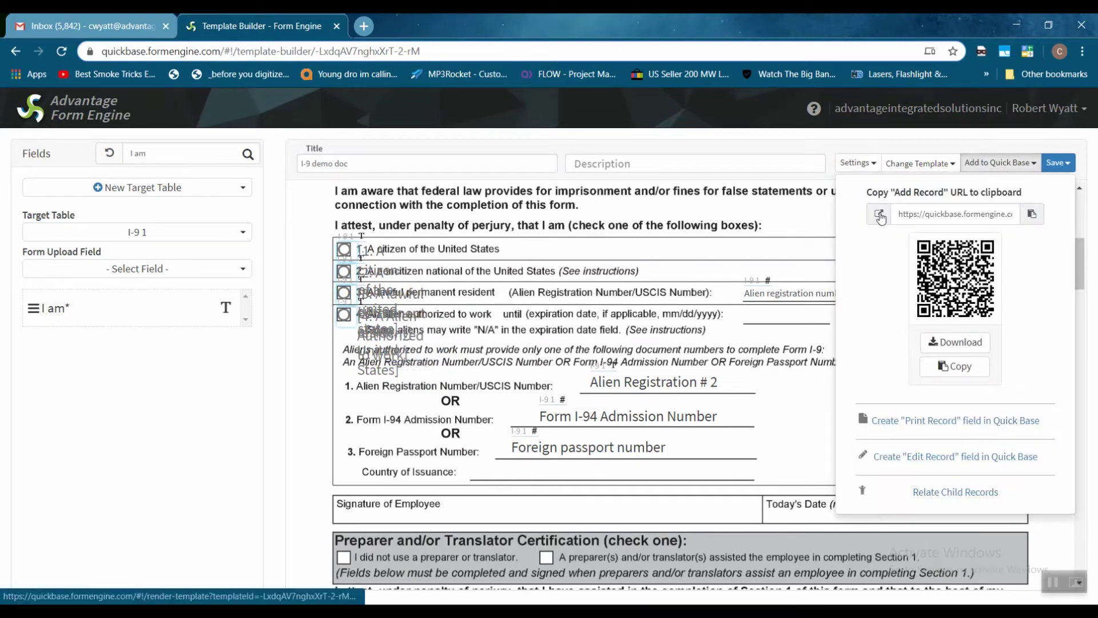
{"action": "left_click", "coordinate": [852, 213]}
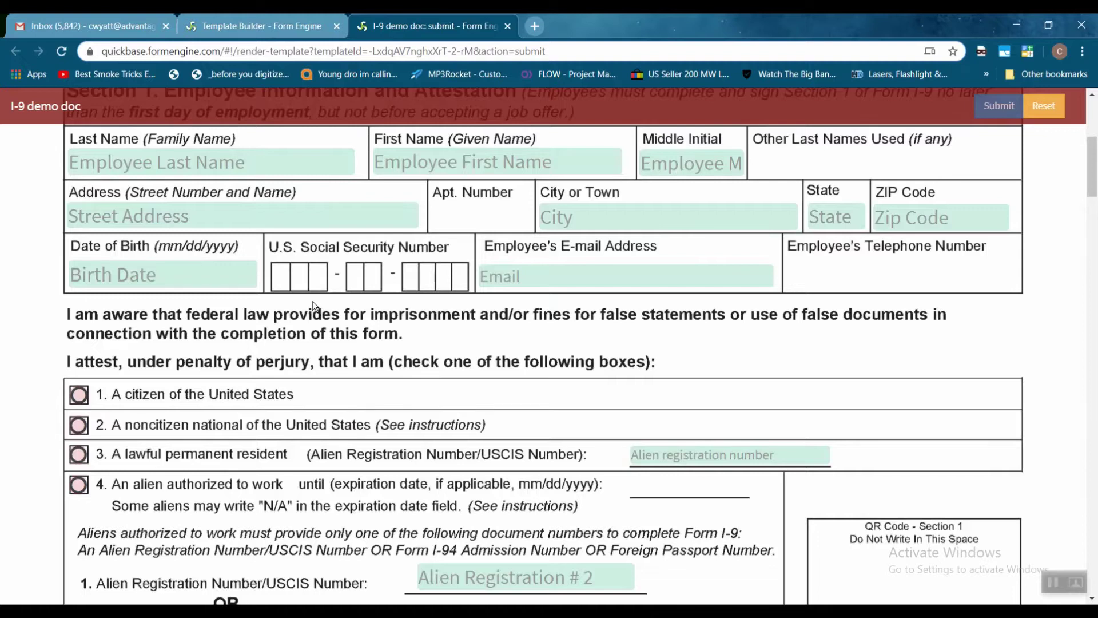
{"action": "scroll", "coordinate": [312, 301], "scroll_direction": "down", "scroll_amount": 1}
{"action": "left_click", "coordinate": [79, 389]}
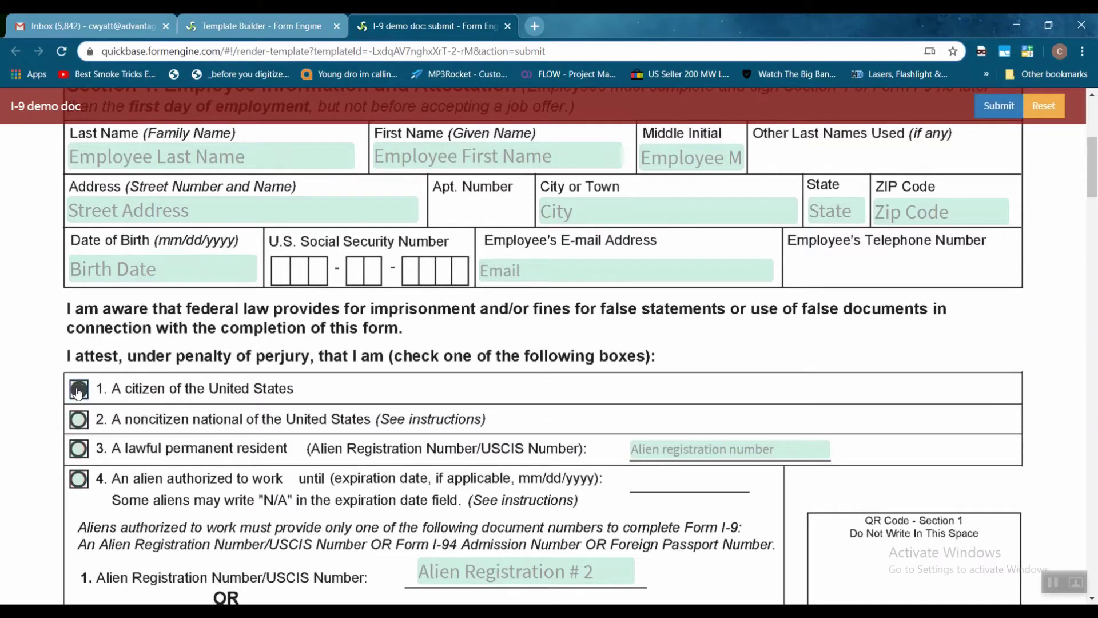
{"action": "left_click", "coordinate": [79, 420]}
{"action": "left_click", "coordinate": [79, 449]}
- Return to the template builder and examine the behavior, When and condition field choices available for the Alien registration number field
{"action": "left_click", "coordinate": [246, 27]}
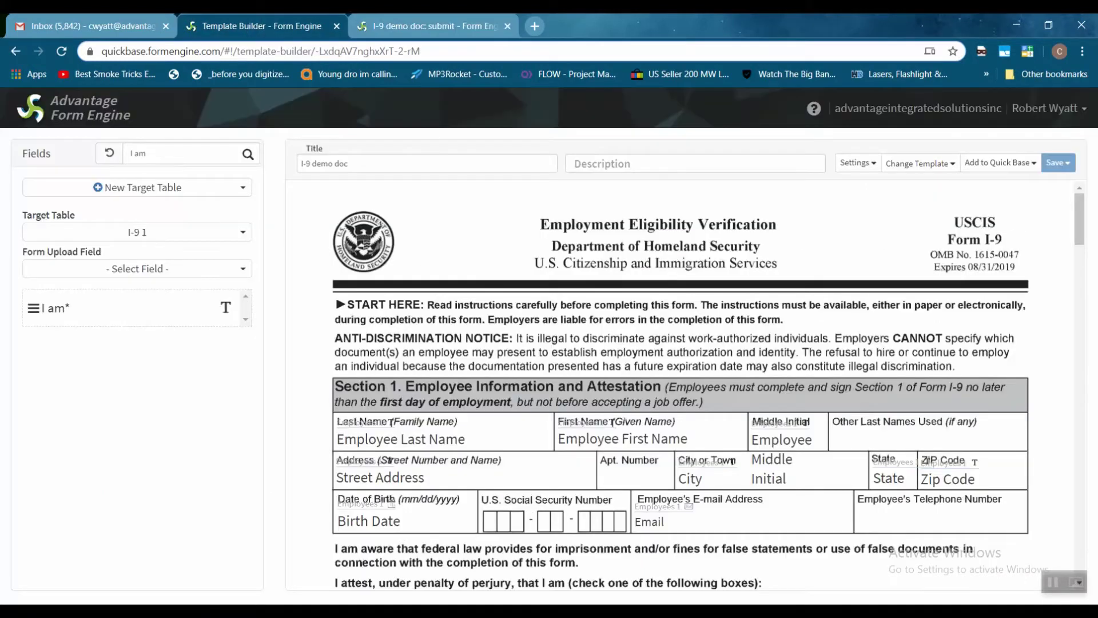
{"action": "scroll", "coordinate": [485, 328], "scroll_direction": "down", "scroll_amount": 3}
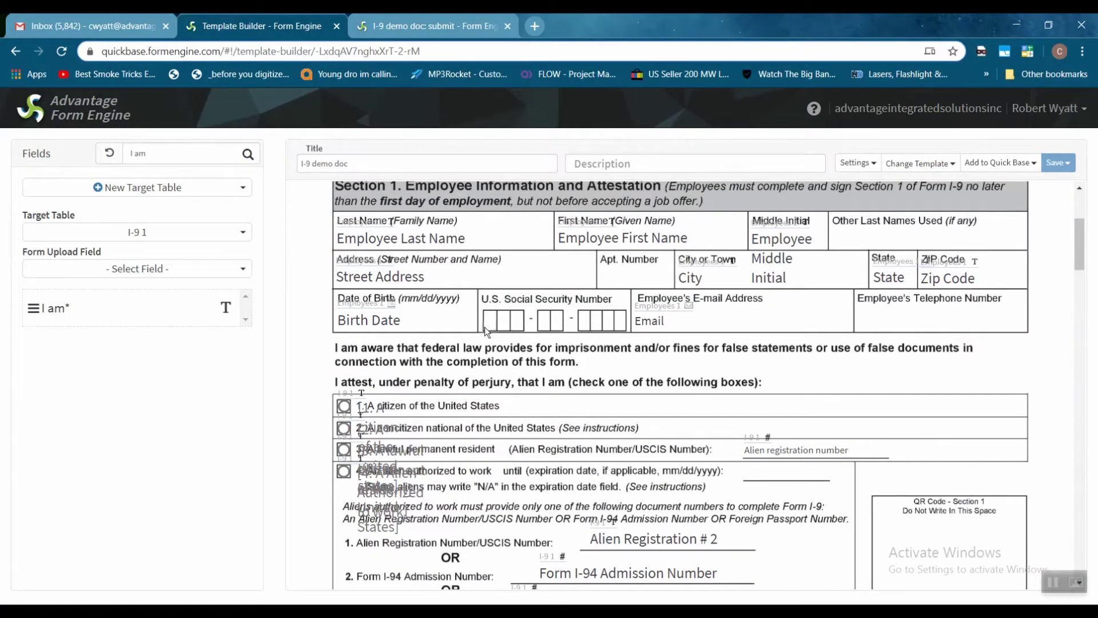
{"action": "scroll", "coordinate": [485, 327], "scroll_direction": "down", "scroll_amount": 1}
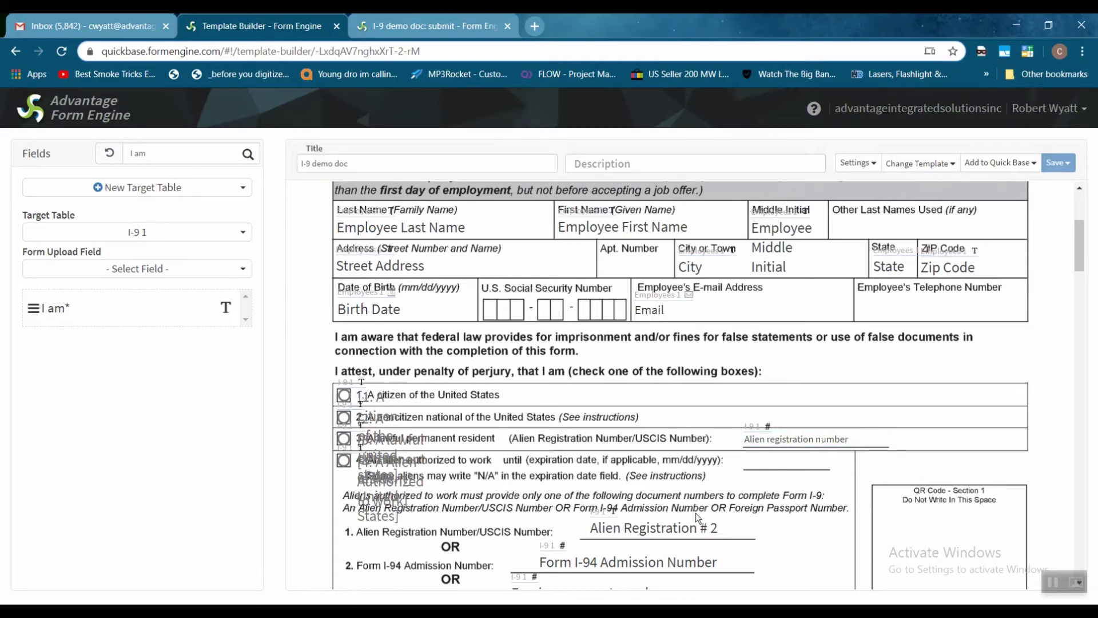
{"action": "double_click", "coordinate": [815, 441]}
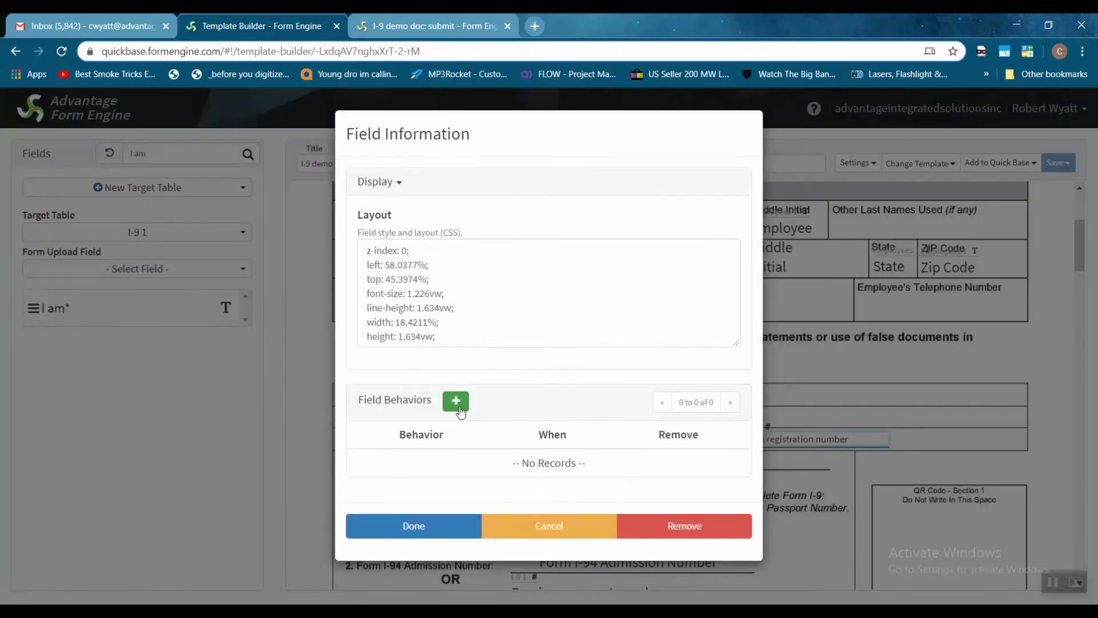
{"action": "left_click", "coordinate": [458, 406]}
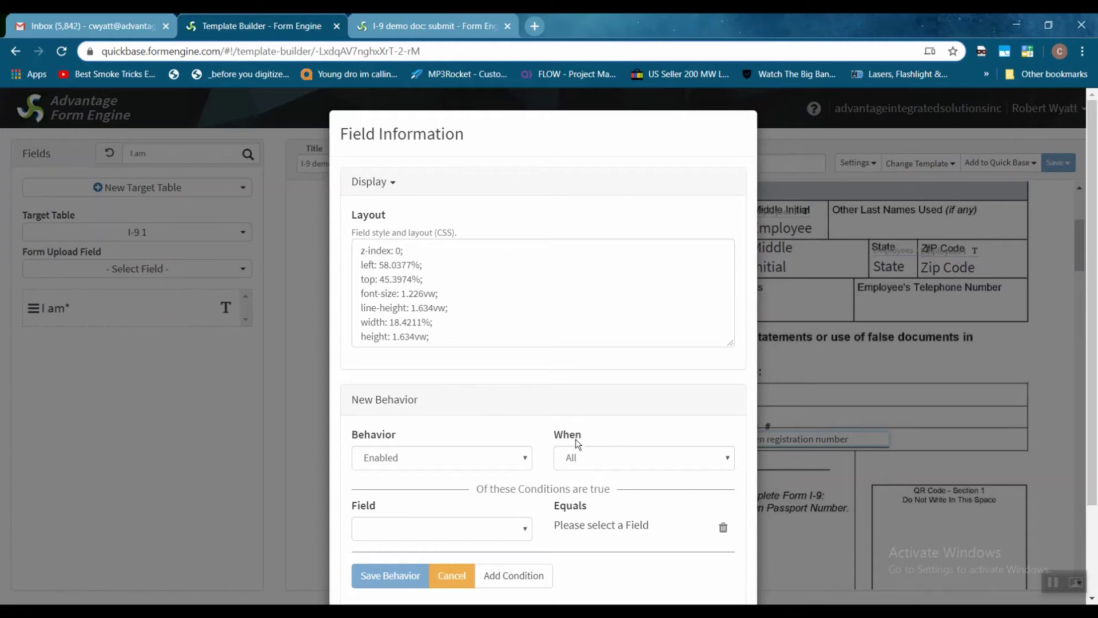
{"action": "left_click", "coordinate": [526, 455]}
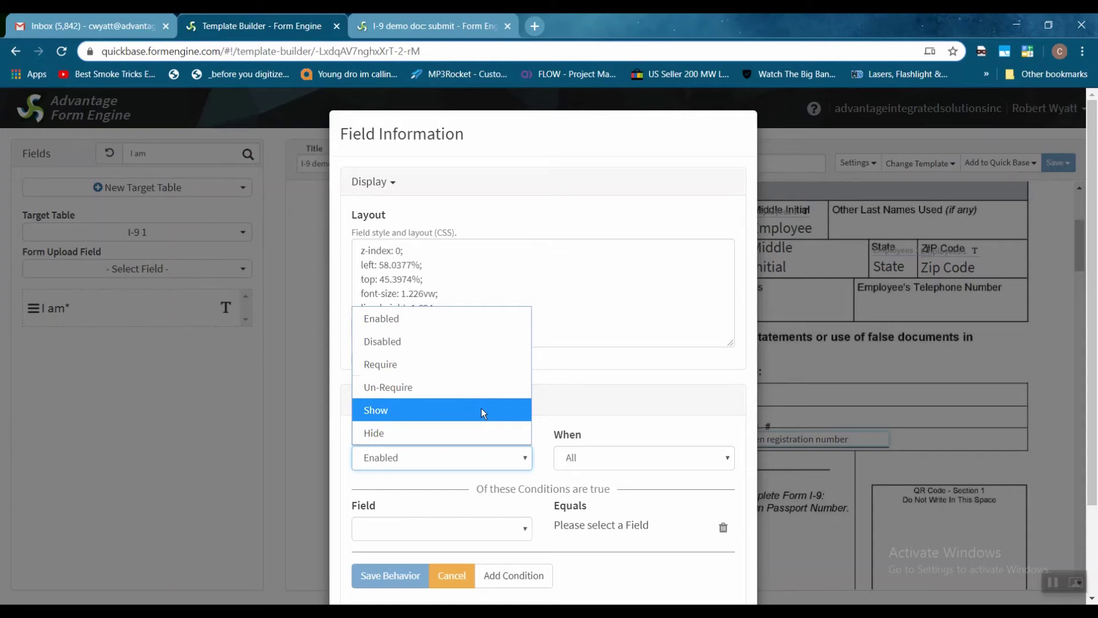
{"action": "scroll", "coordinate": [482, 407], "scroll_direction": "down", "scroll_amount": 1}
{"action": "left_click", "coordinate": [542, 482]}
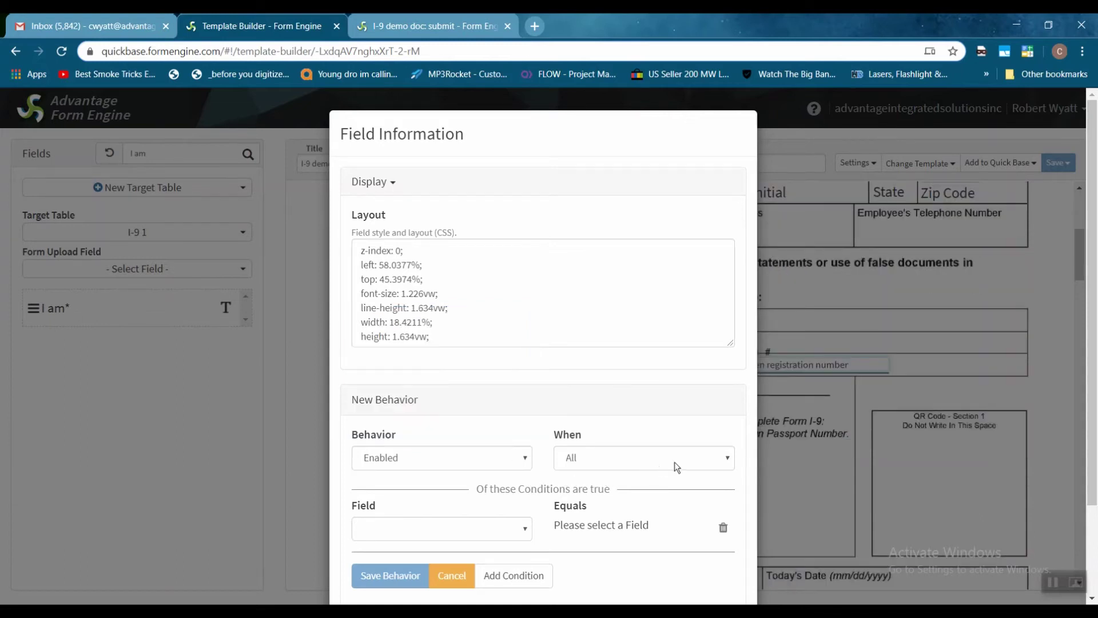
{"action": "left_click", "coordinate": [698, 461]}
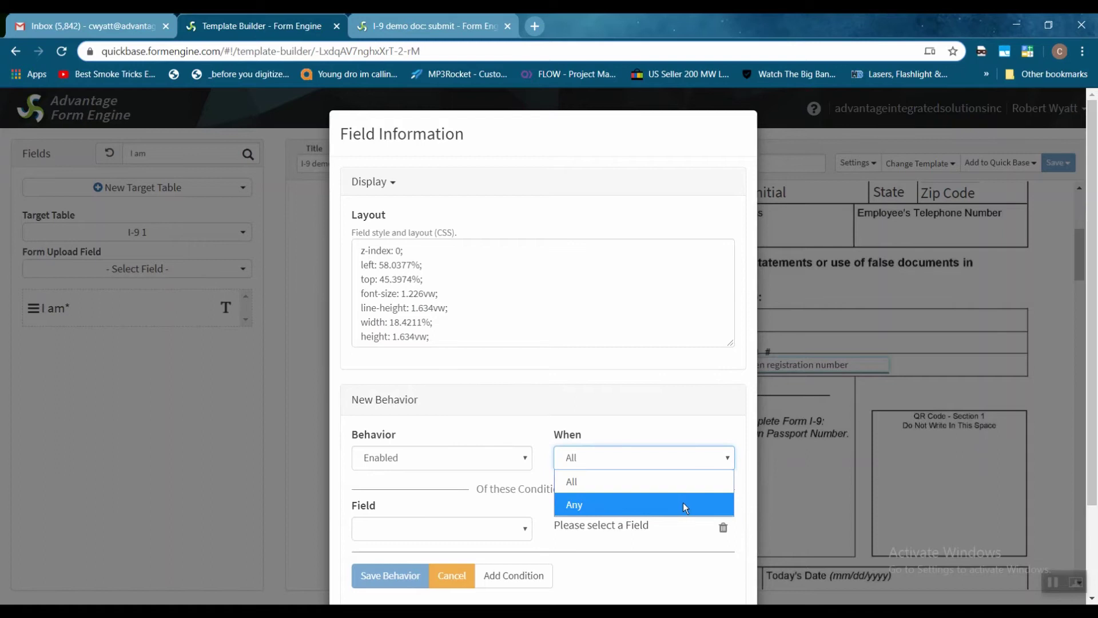
{"action": "left_click", "coordinate": [726, 458]}
{"action": "left_click", "coordinate": [523, 532]}
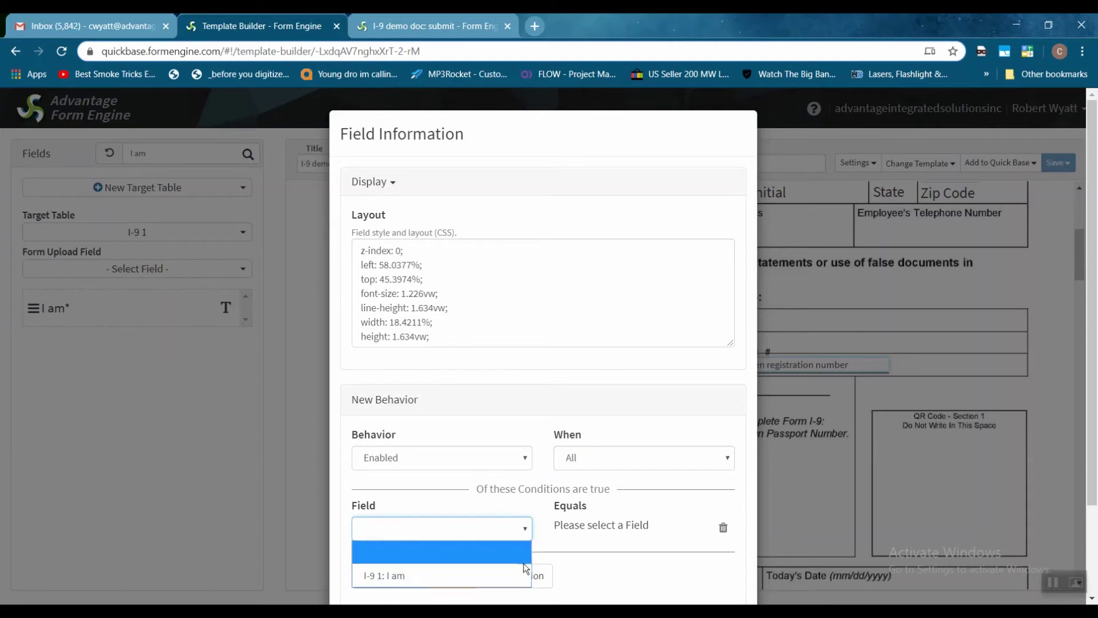
{"action": "left_click", "coordinate": [526, 526]}
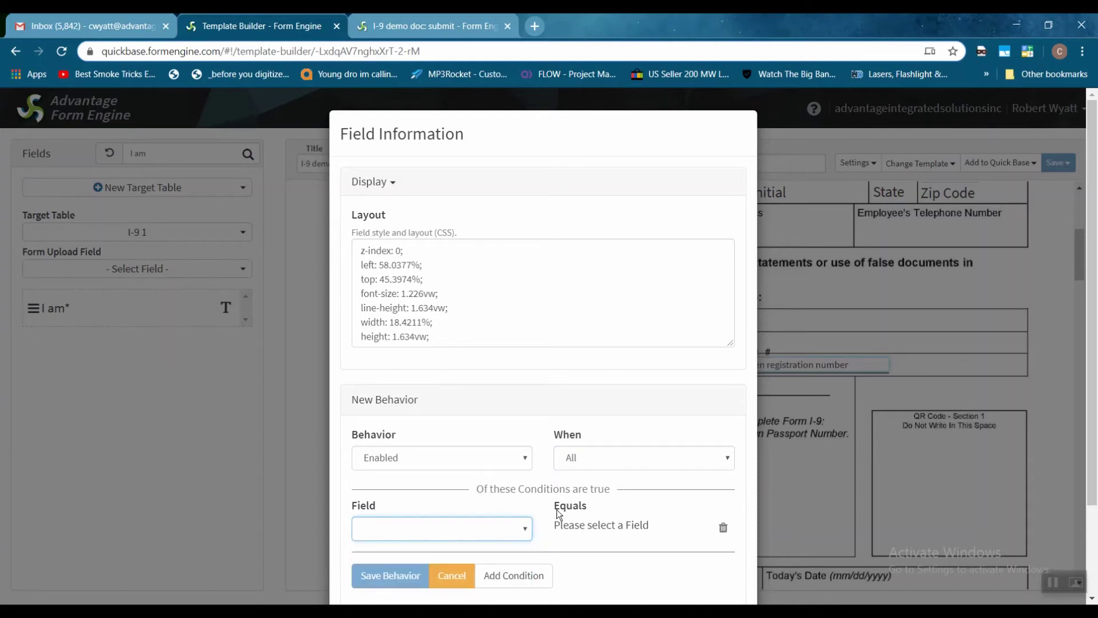
{"action": "scroll", "coordinate": [551, 509], "scroll_direction": "down", "scroll_amount": 2}
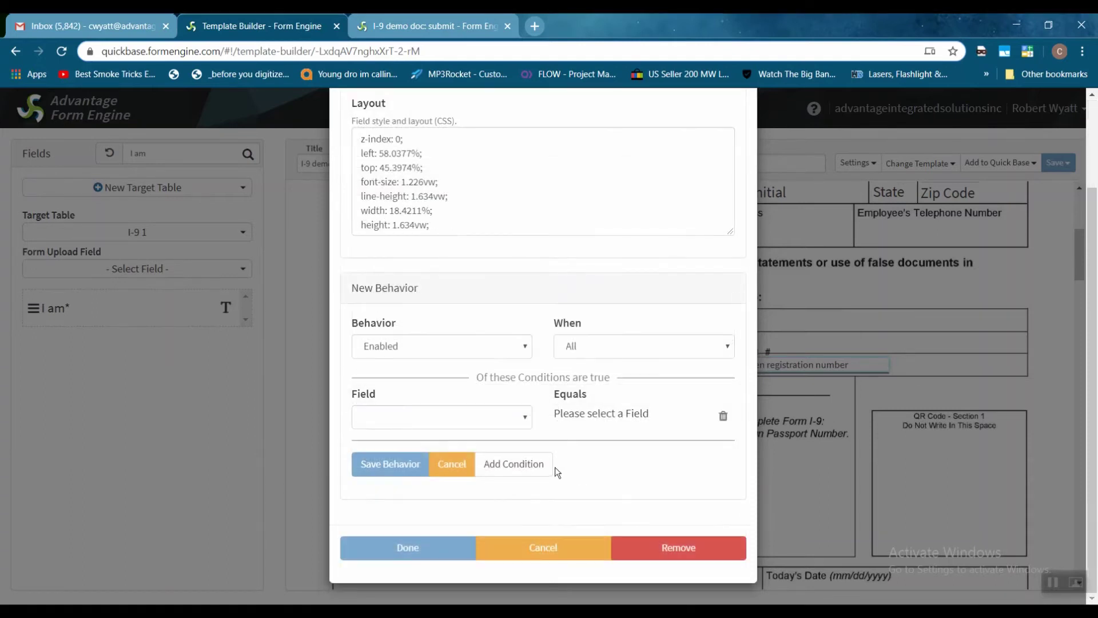
{"action": "left_click", "coordinate": [510, 559]}
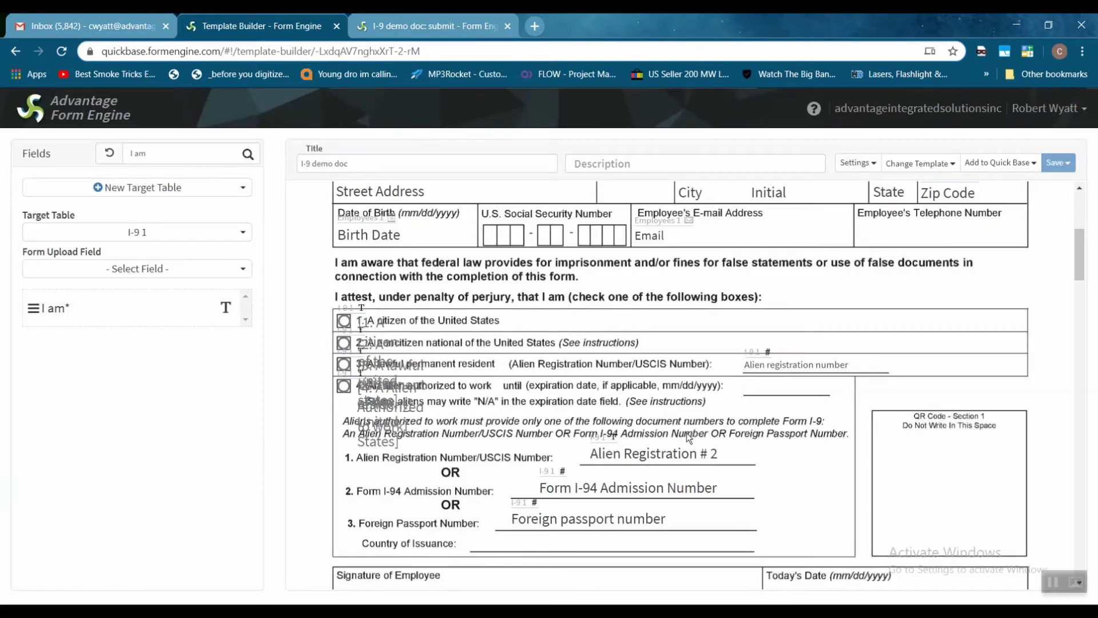
- Add a behavior that shows the Alien registration number field when Any condition is true, with I-9 1: I am equal to "3. A lawful permanent resident"
{"action": "double_click", "coordinate": [764, 369]}
{"action": "left_click", "coordinate": [456, 401]}
{"action": "left_click", "coordinate": [441, 458]}
{"action": "left_click", "coordinate": [482, 409]}
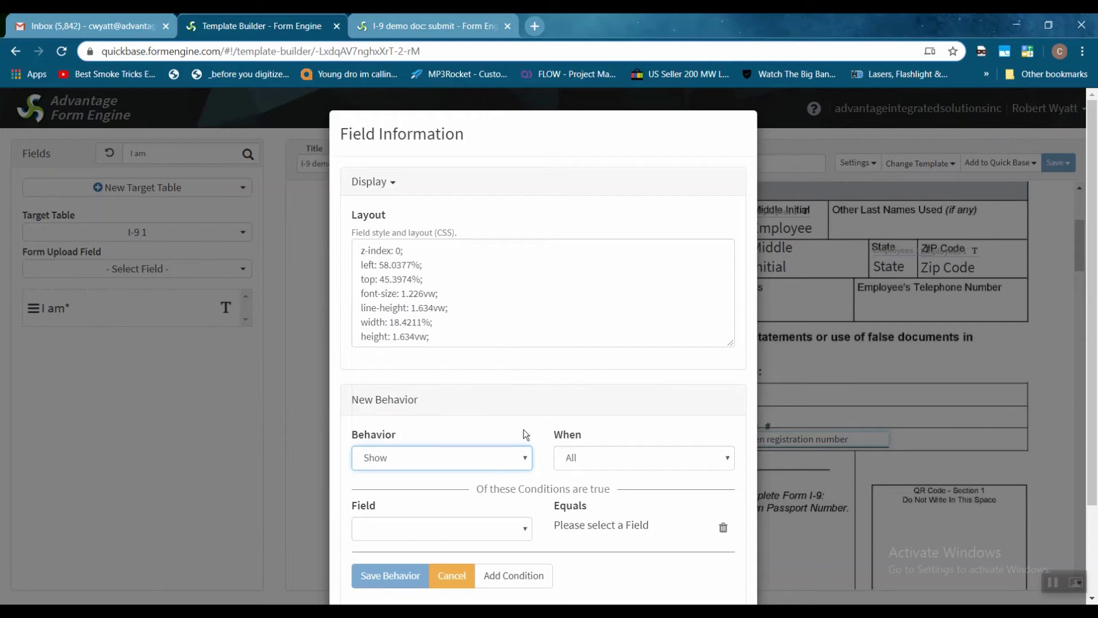
{"action": "left_click", "coordinate": [581, 455]}
{"action": "left_click", "coordinate": [588, 506]}
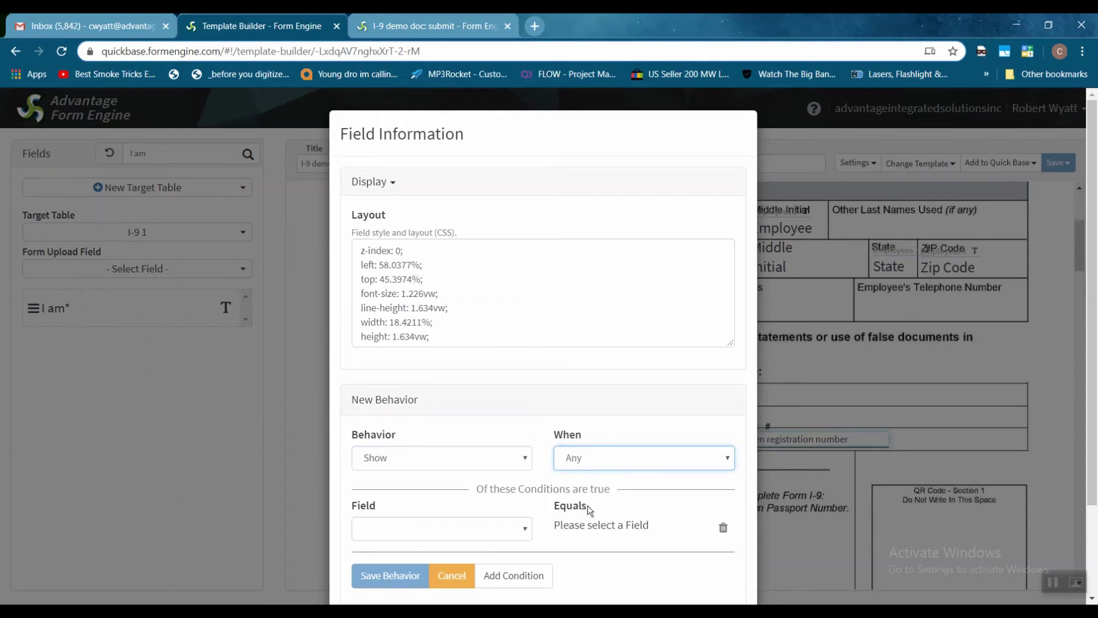
{"action": "left_click", "coordinate": [499, 529]}
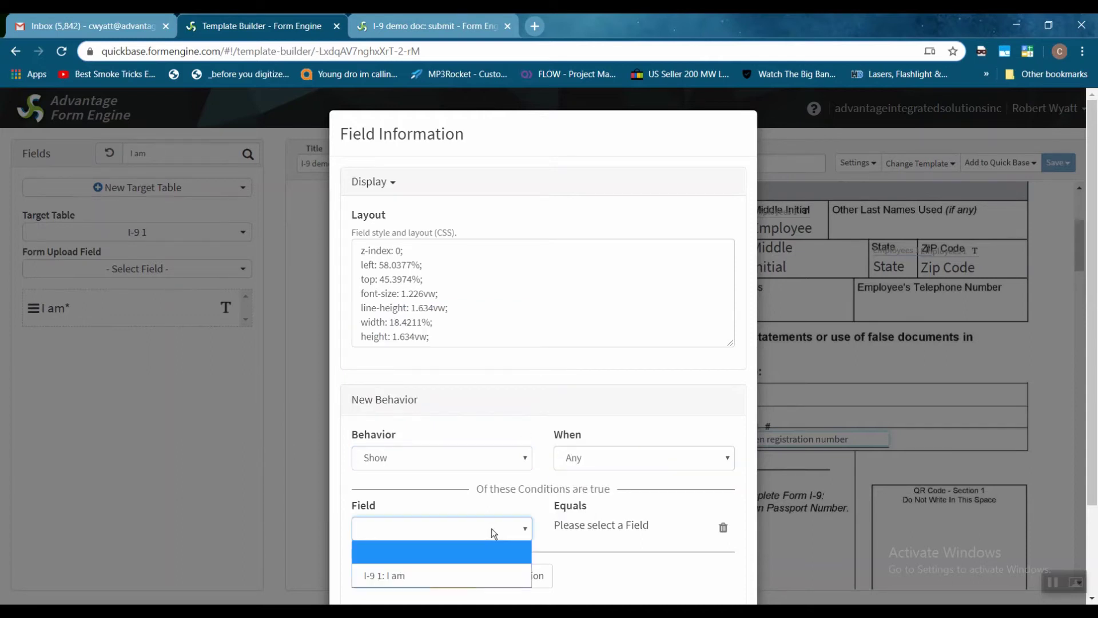
{"action": "left_click", "coordinate": [468, 570]}
{"action": "left_click", "coordinate": [597, 531]}
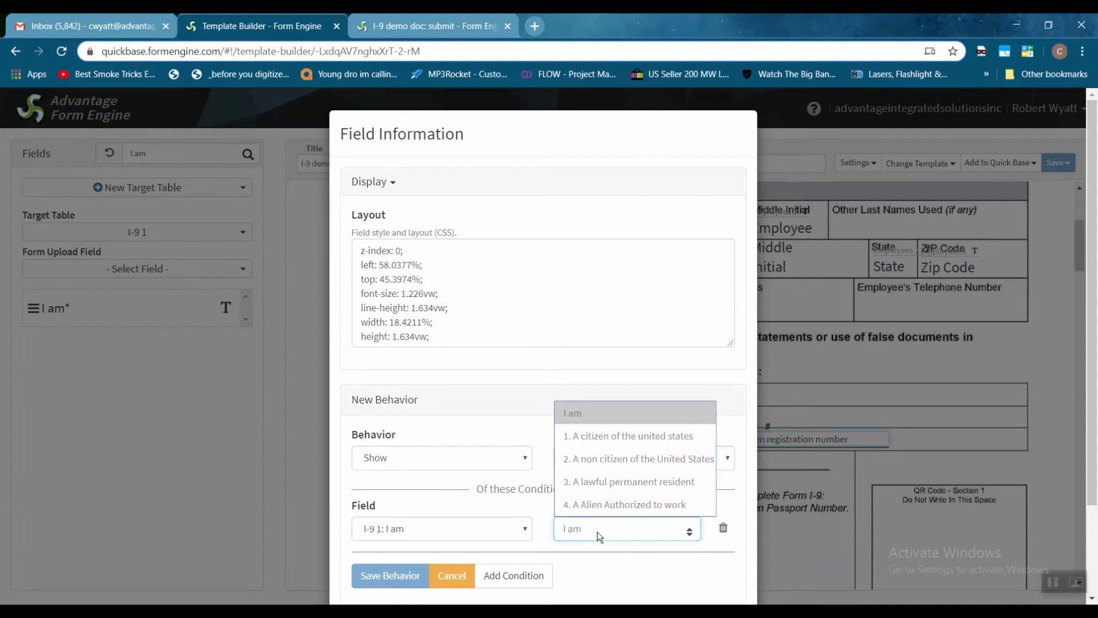
{"action": "left_click", "coordinate": [654, 480]}
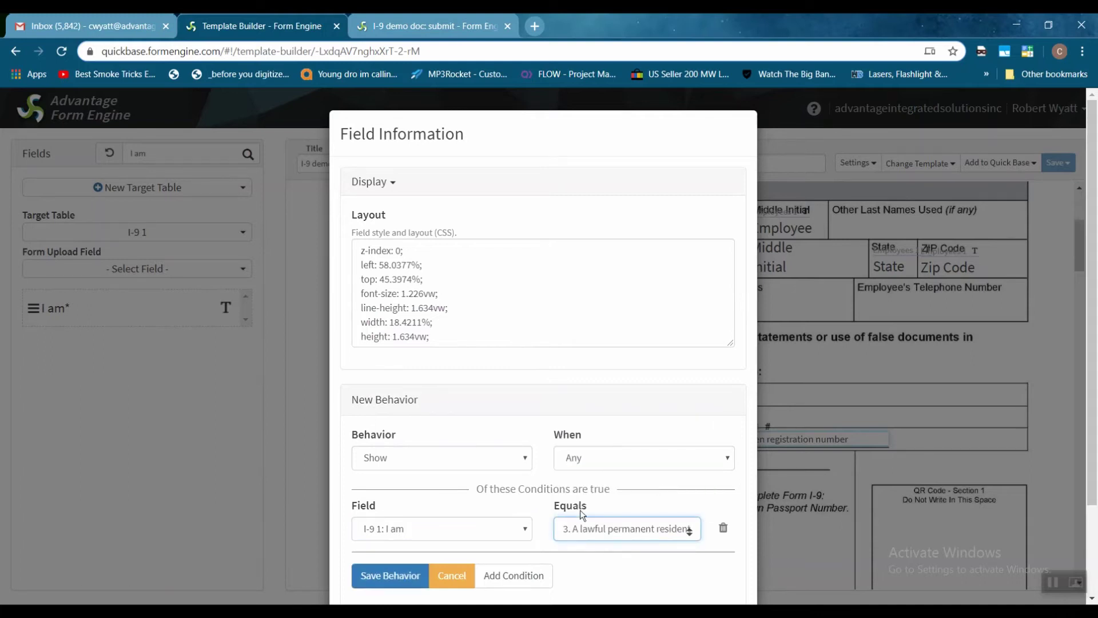
{"action": "left_click", "coordinate": [383, 578]}
- Add a behavior that requires the Alien registration number field when Any condition is true, with I-9 1: I am equal to "3. A lawful permanent resident"
{"action": "left_click", "coordinate": [444, 405]}
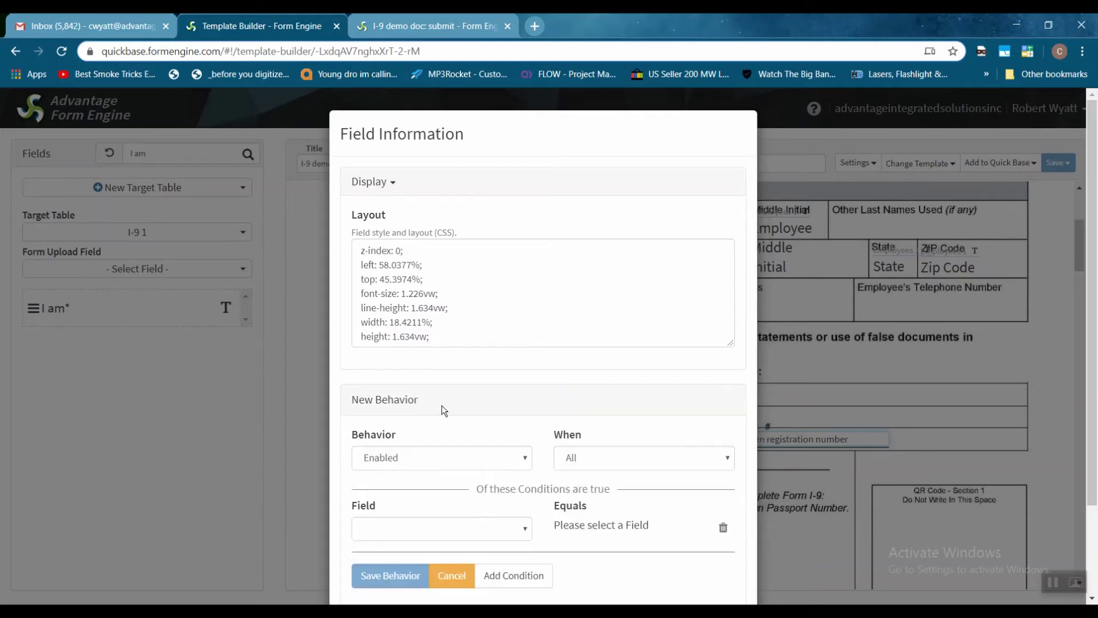
{"action": "left_click", "coordinate": [458, 458]}
{"action": "left_click", "coordinate": [437, 525]}
{"action": "left_click", "coordinate": [645, 457]}
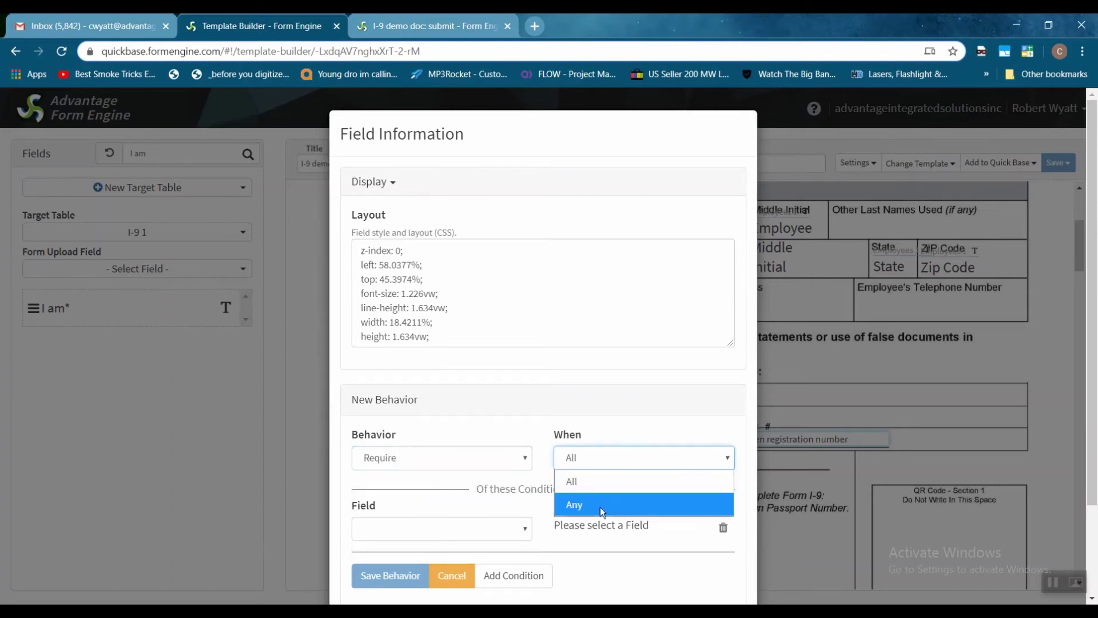
{"action": "left_click", "coordinate": [599, 506]}
{"action": "left_click", "coordinate": [496, 531]}
{"action": "left_click", "coordinate": [472, 575]}
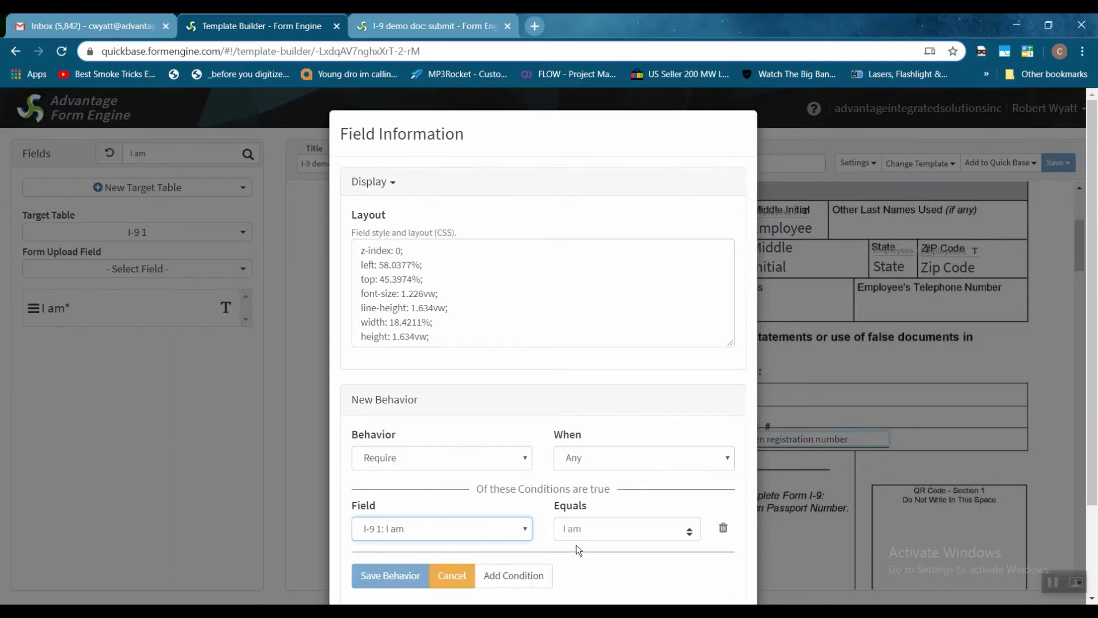
{"action": "left_click", "coordinate": [584, 531]}
{"action": "left_click", "coordinate": [622, 478]}
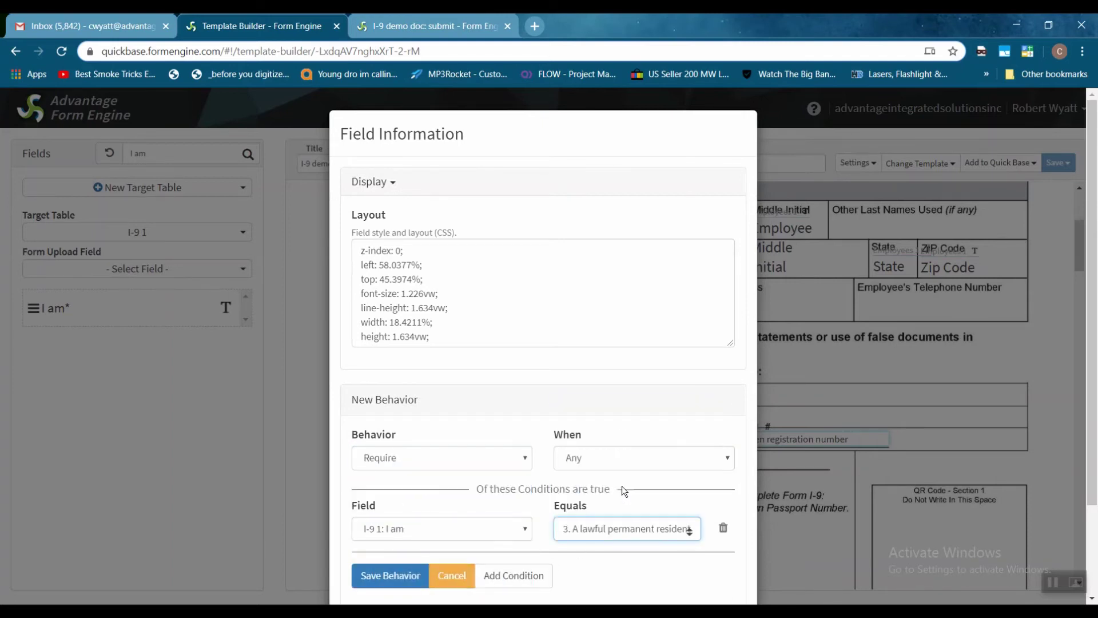
{"action": "left_click", "coordinate": [384, 575]}
{"action": "left_click", "coordinate": [422, 552]}
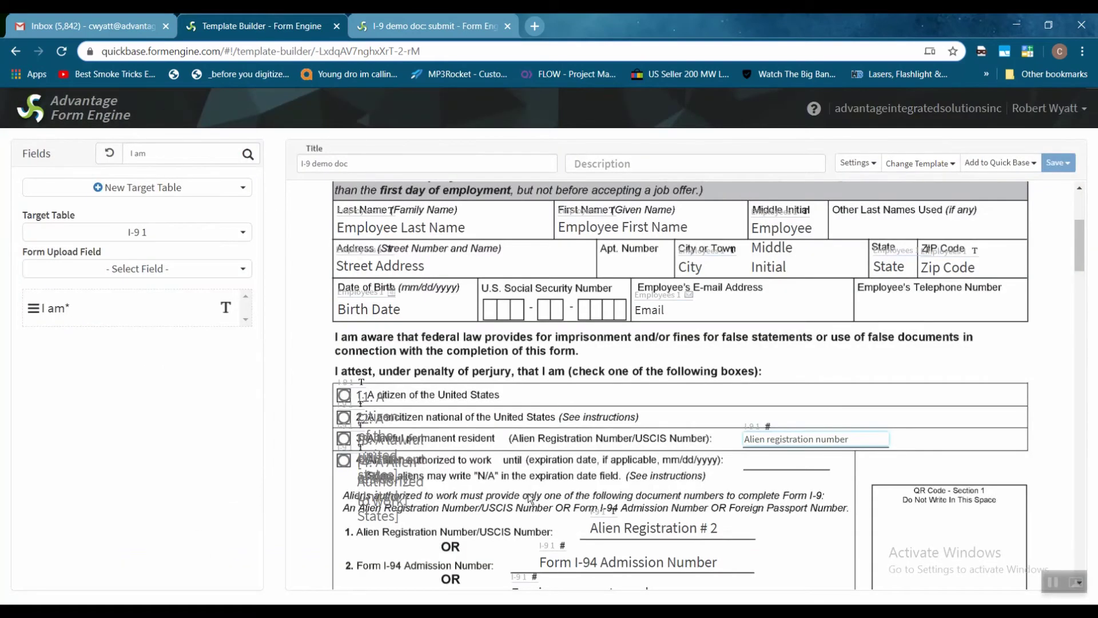
- Give the Alien Registration # 2 field a Show behavior for Any condition, with I-9 1: I am equal to "4. A Alien Authorized to work"
{"action": "scroll", "coordinate": [596, 474], "scroll_direction": "down", "scroll_amount": 1}
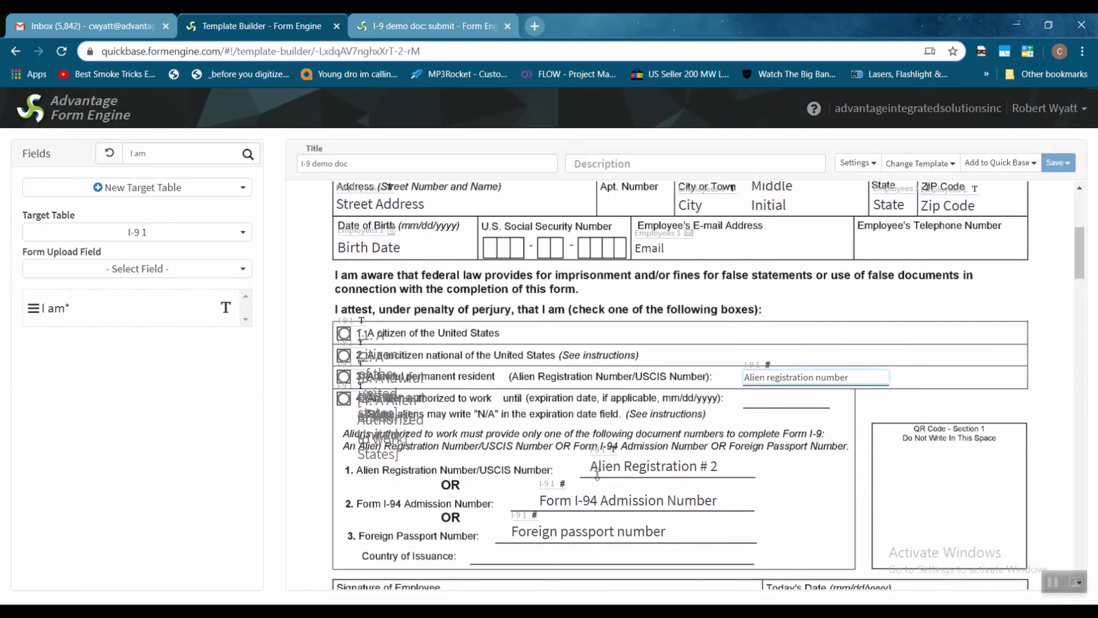
{"action": "double_click", "coordinate": [596, 475]}
{"action": "left_click", "coordinate": [457, 406]}
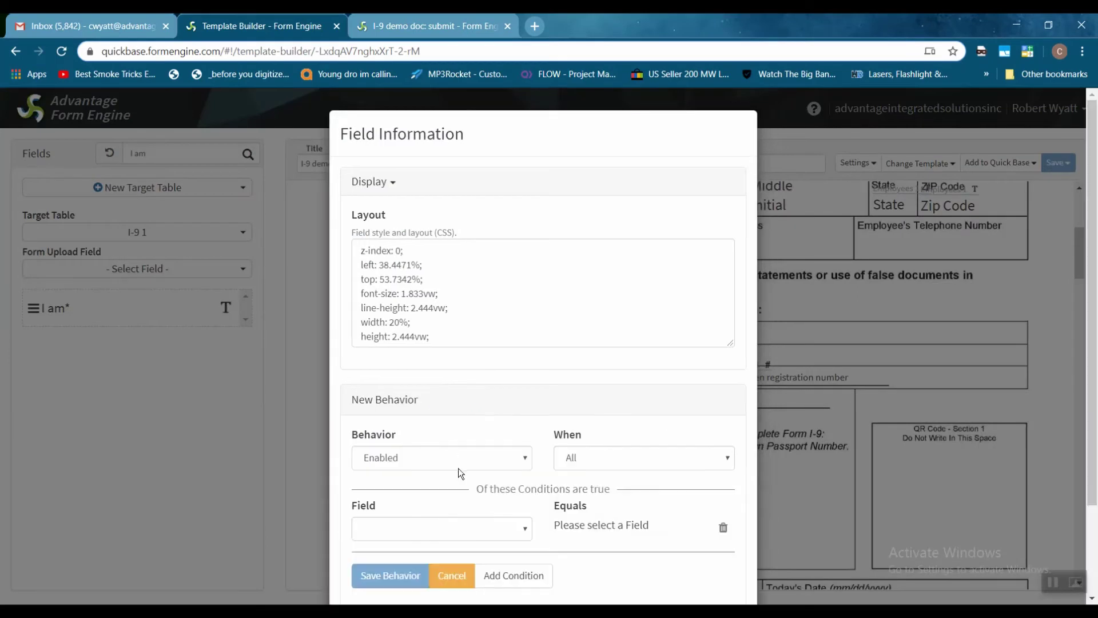
{"action": "left_click", "coordinate": [458, 468]}
{"action": "left_click", "coordinate": [463, 405]}
{"action": "left_click", "coordinate": [592, 457]}
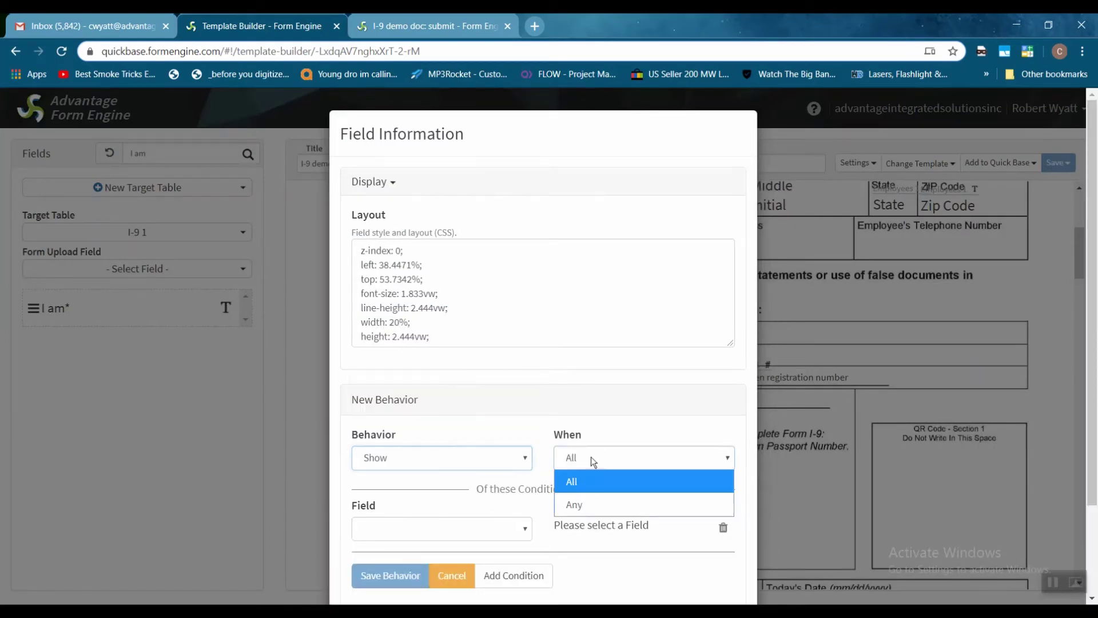
{"action": "left_click", "coordinate": [584, 504]}
{"action": "left_click", "coordinate": [506, 529]}
{"action": "left_click", "coordinate": [475, 568]}
{"action": "left_click", "coordinate": [616, 533]}
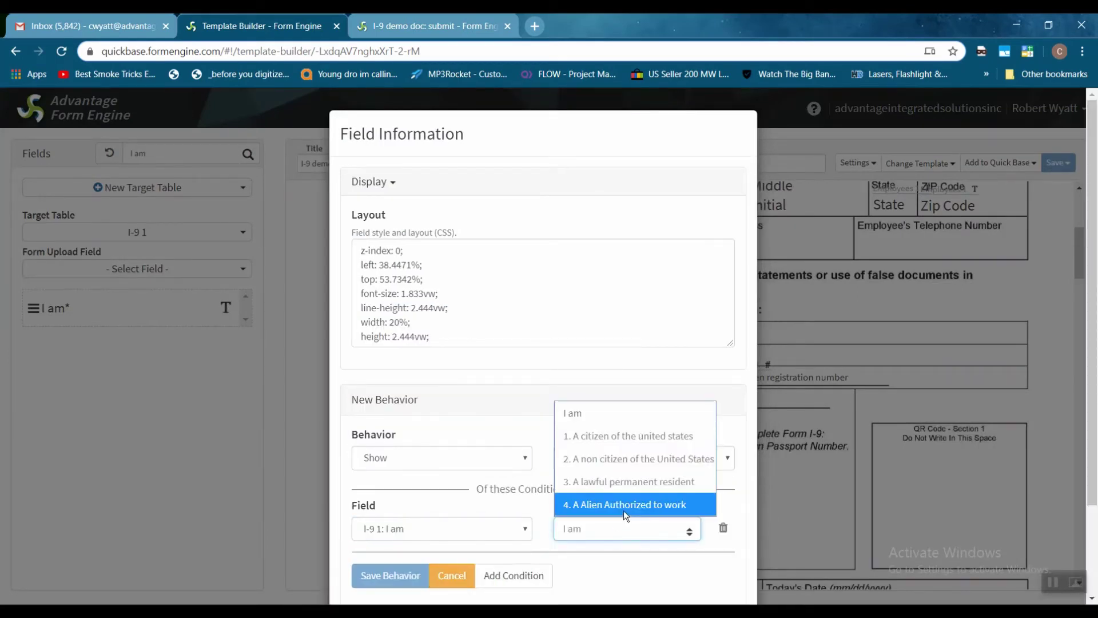
{"action": "left_click", "coordinate": [624, 505]}
{"action": "left_click", "coordinate": [390, 575]}
{"action": "left_click", "coordinate": [410, 522]}
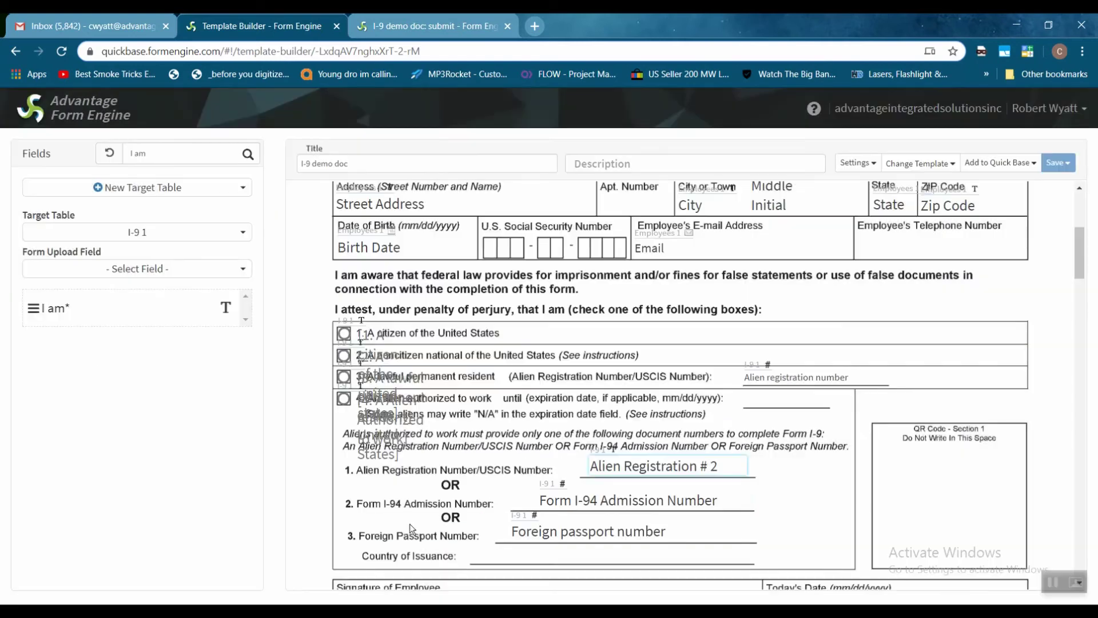
- Give the Form I-94 Admission Number field a Show behavior for Any condition, with I-9 1: I am equal to "4. A Alien Authorized to work"
{"action": "double_click", "coordinate": [572, 501]}
{"action": "left_click", "coordinate": [456, 398]}
{"action": "left_click", "coordinate": [452, 458]}
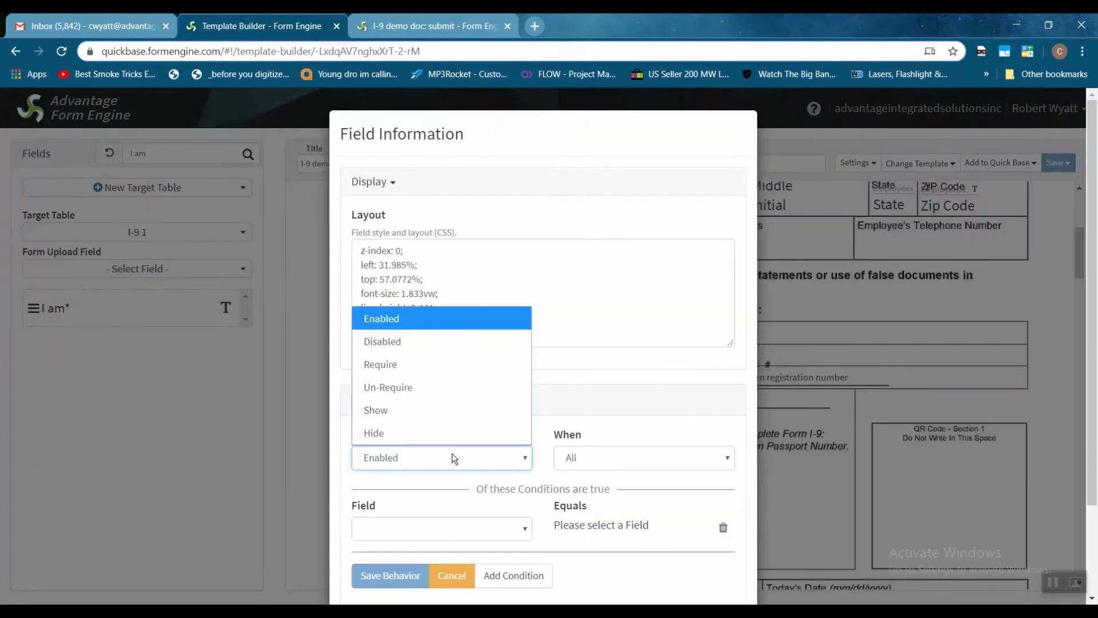
{"action": "left_click", "coordinate": [447, 409]}
{"action": "left_click", "coordinate": [632, 459]}
{"action": "left_click", "coordinate": [600, 508]}
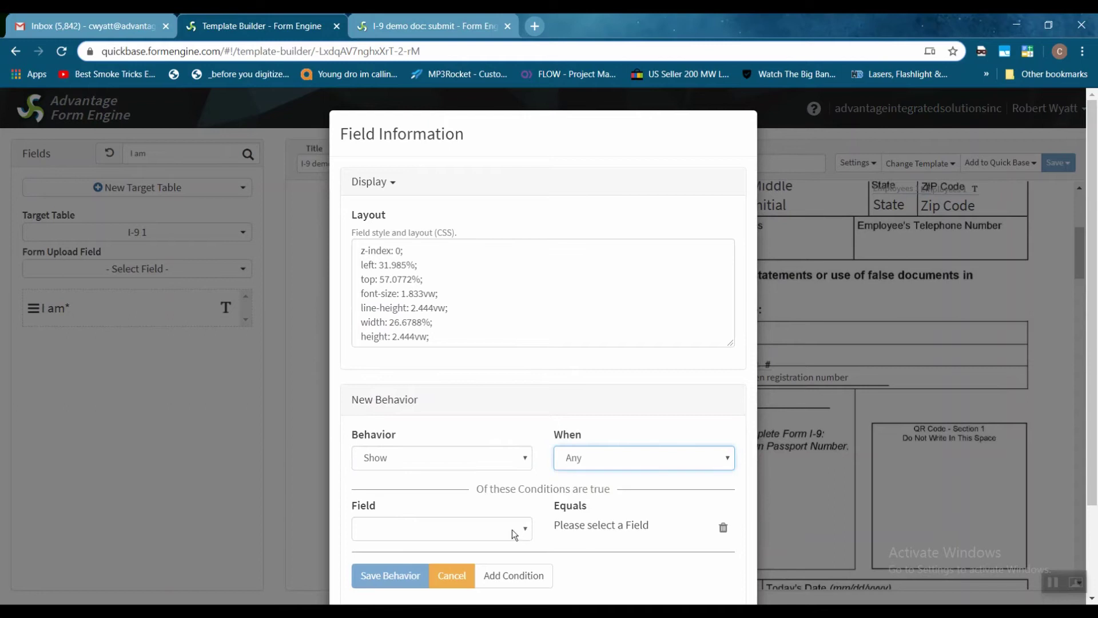
{"action": "left_click", "coordinate": [513, 530]}
{"action": "left_click", "coordinate": [451, 571]}
{"action": "left_click", "coordinate": [626, 533]}
{"action": "left_click", "coordinate": [602, 504]}
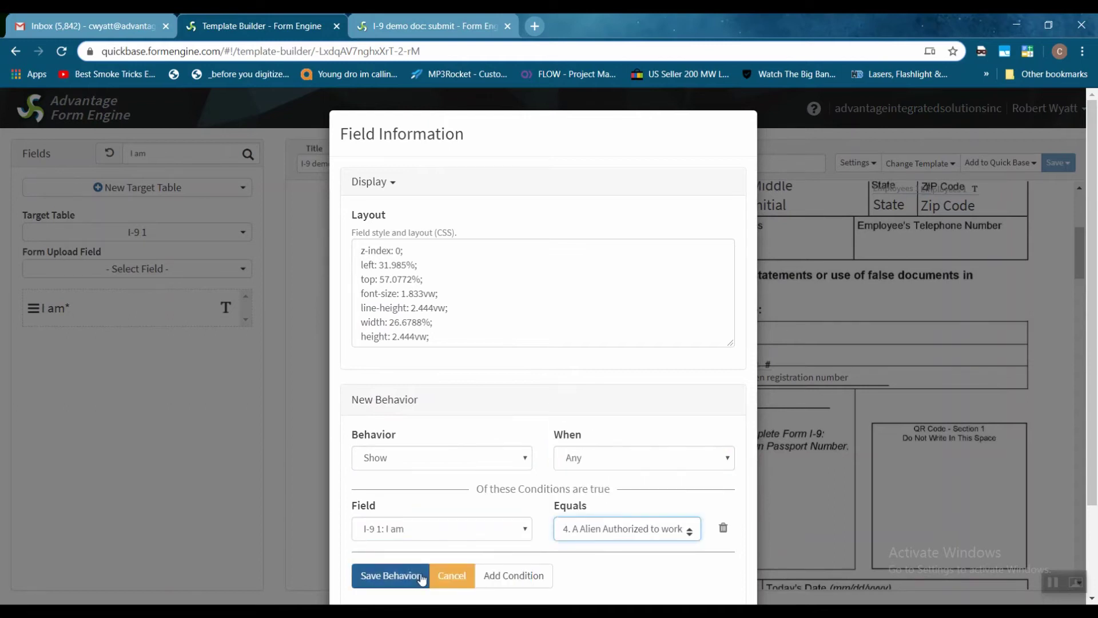
{"action": "left_click", "coordinate": [421, 580]}
{"action": "left_click", "coordinate": [433, 526]}
- Give the Foreign passport number field a Show behavior for Any condition, with I-9 1: I am equal to "4. A Alien Authorized to work"
{"action": "double_click", "coordinate": [572, 529]}
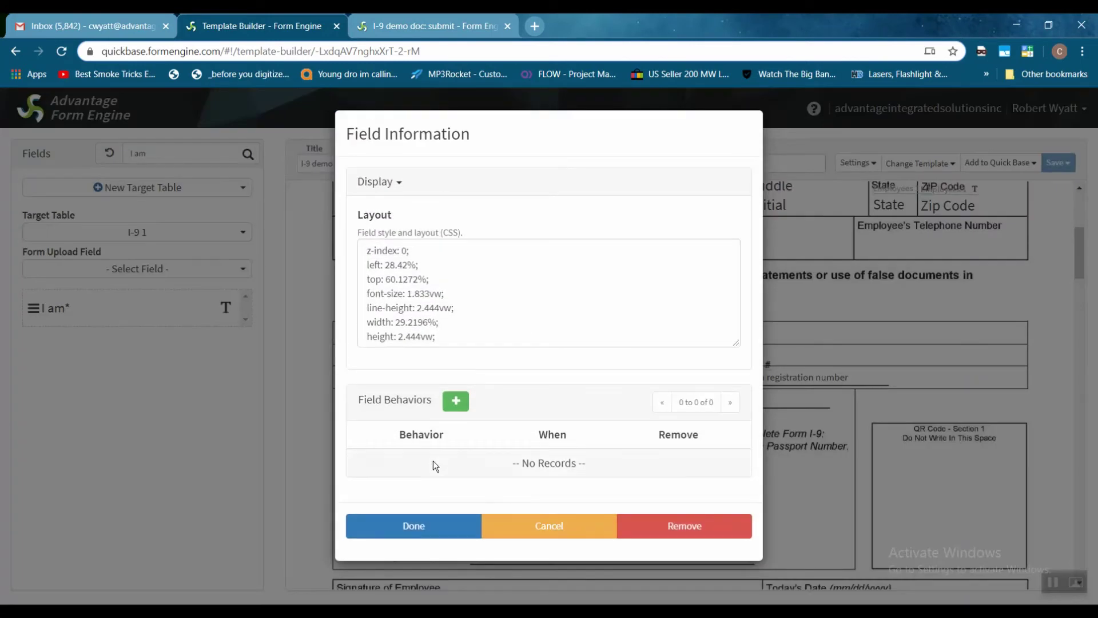
{"action": "left_click", "coordinate": [455, 400]}
{"action": "left_click", "coordinate": [447, 456]}
{"action": "left_click", "coordinate": [441, 405]}
{"action": "left_click", "coordinate": [600, 465]}
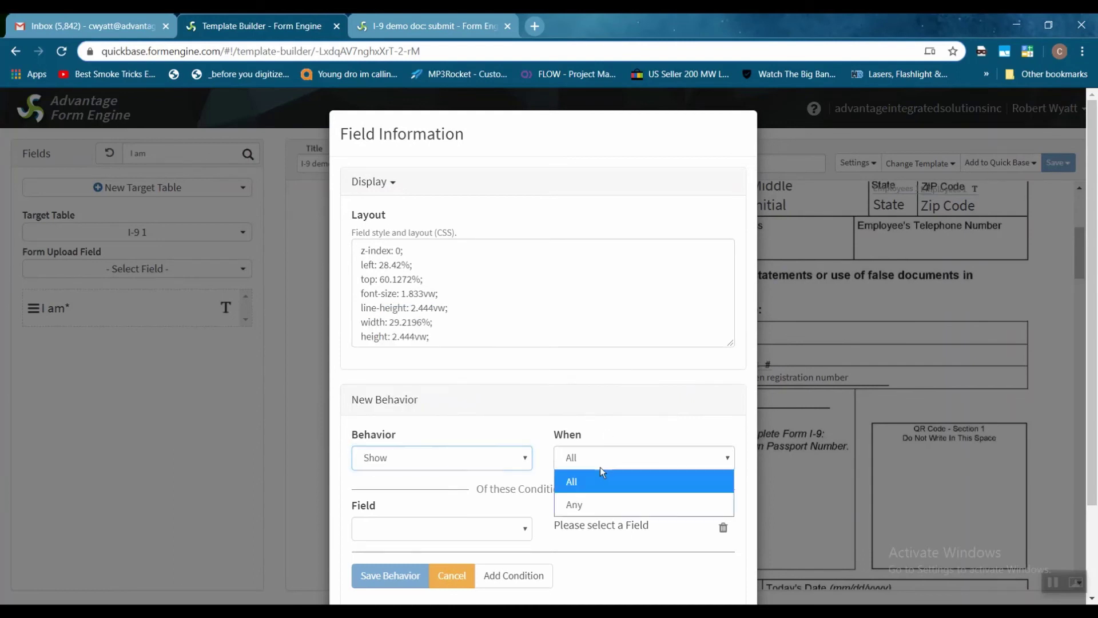
{"action": "left_click", "coordinate": [577, 506]}
{"action": "left_click", "coordinate": [484, 529]}
{"action": "left_click", "coordinate": [436, 569]}
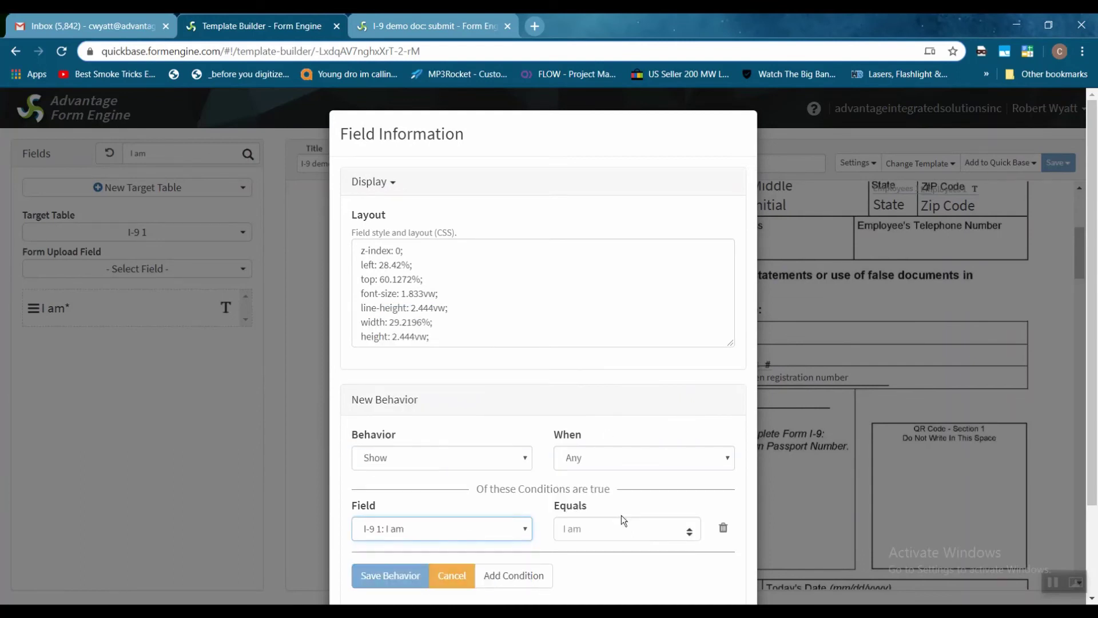
{"action": "left_click", "coordinate": [624, 520]}
{"action": "left_click", "coordinate": [614, 503]}
{"action": "left_click", "coordinate": [390, 576]}
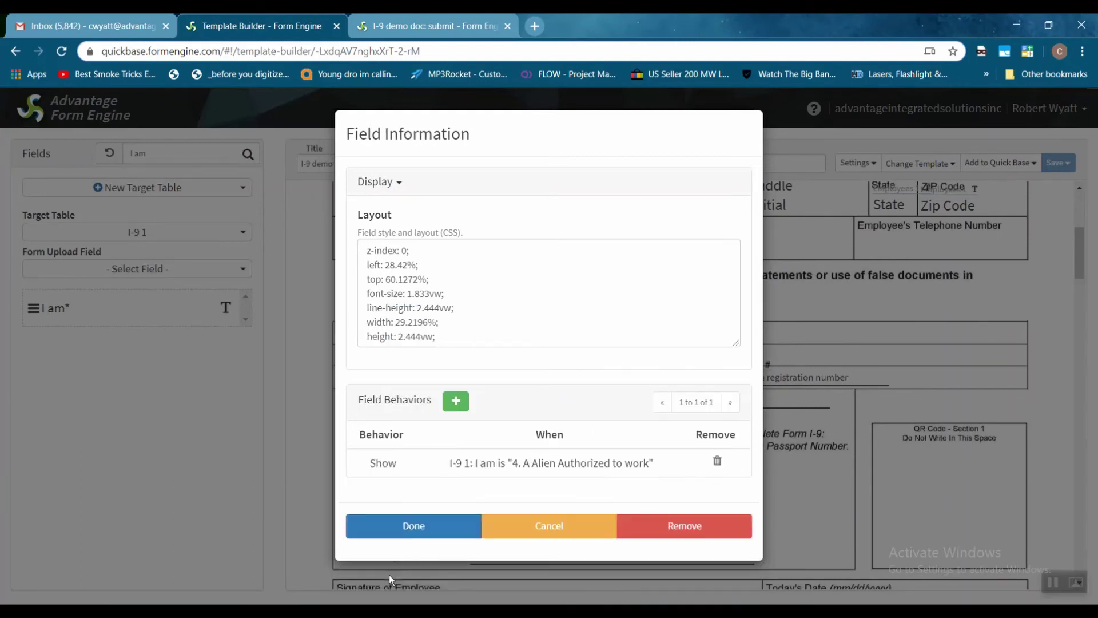
{"action": "left_click", "coordinate": [412, 529]}
- Save the template and open a fresh Add Record version of the form, closing the older form page
{"action": "scroll", "coordinate": [533, 495], "scroll_direction": "down", "scroll_amount": 2}
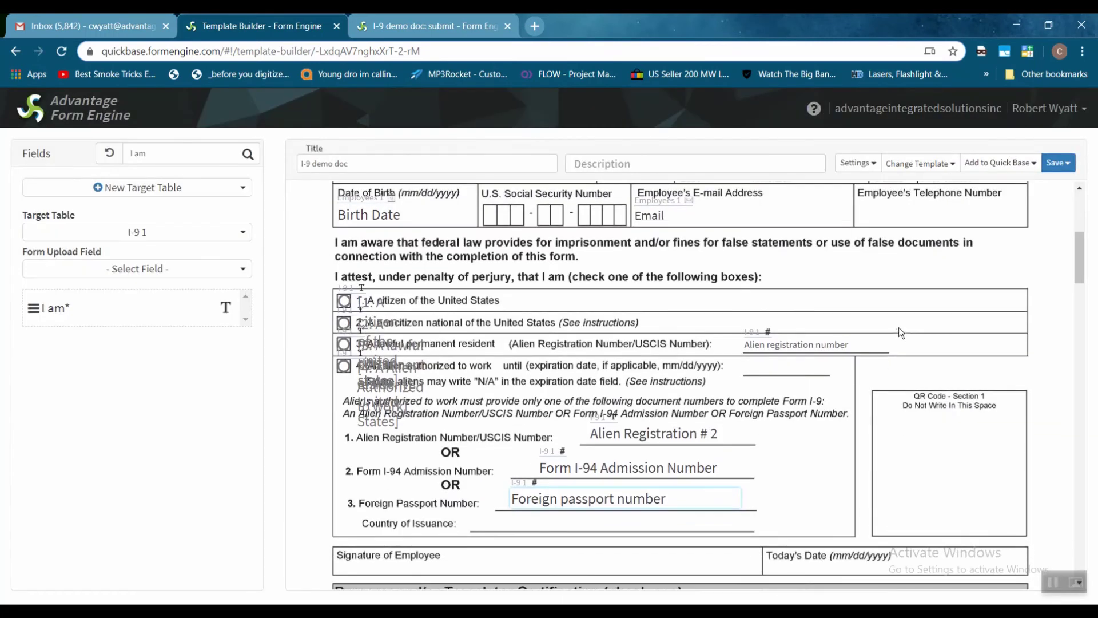
{"action": "left_click", "coordinate": [1059, 163]}
{"action": "left_click", "coordinate": [1029, 191]}
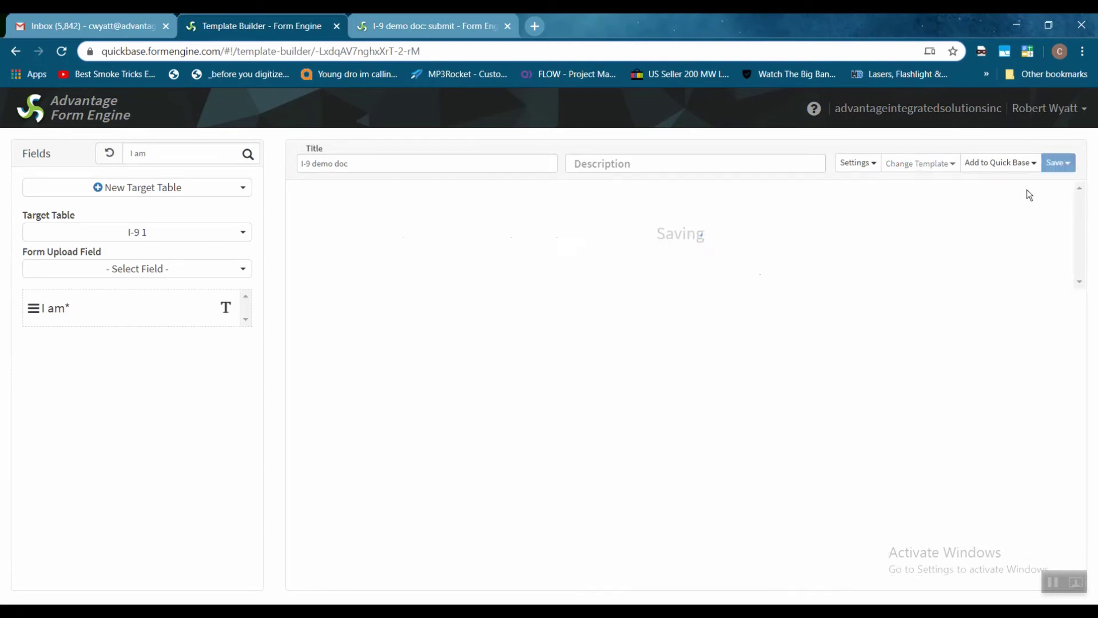
{"action": "left_click", "coordinate": [998, 163]}
{"action": "left_click", "coordinate": [887, 216]}
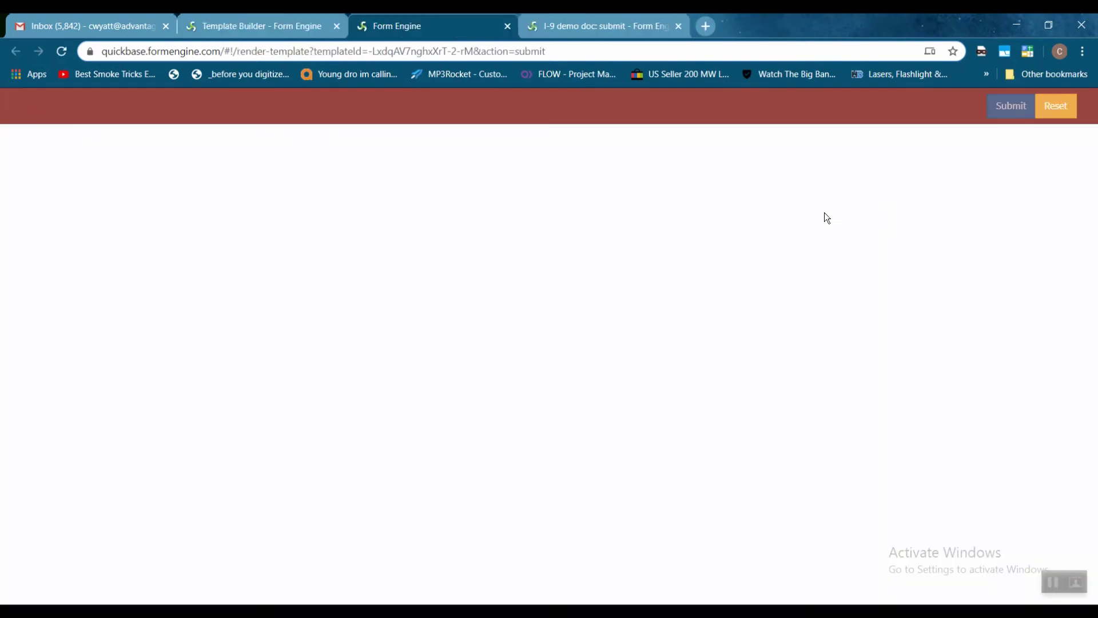
{"action": "left_click", "coordinate": [675, 28]}
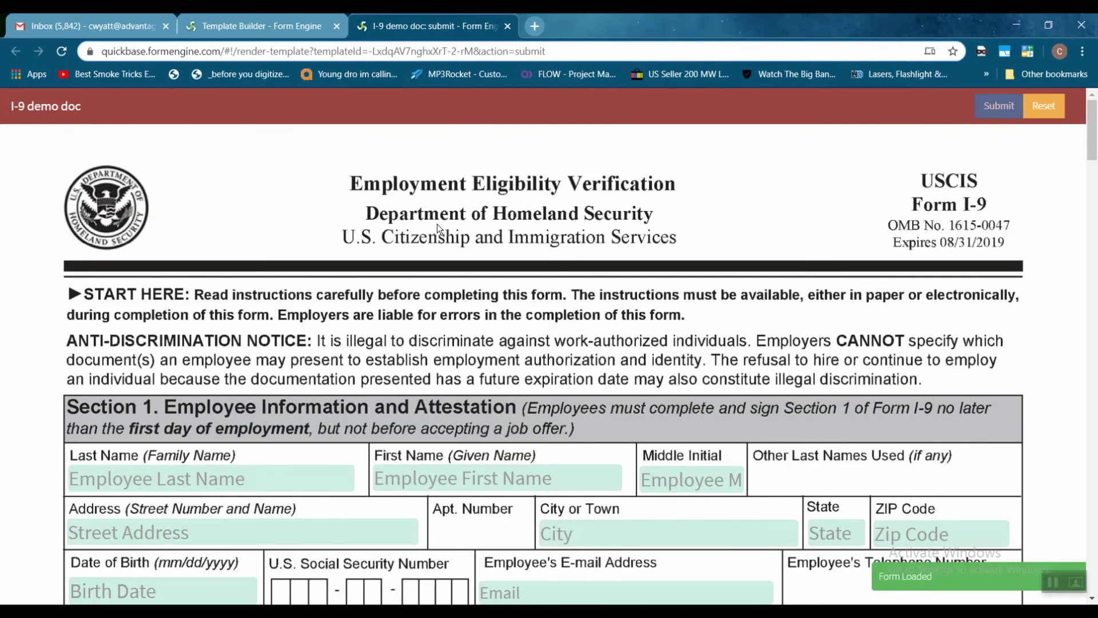
- Select each of the four attestation options in turn to test which alien, I-94 and passport number fields appear or become required
{"action": "scroll", "coordinate": [437, 224], "scroll_direction": "down", "scroll_amount": 1}
{"action": "scroll", "coordinate": [437, 225], "scroll_direction": "down", "scroll_amount": 3}
{"action": "scroll", "coordinate": [437, 224], "scroll_direction": "down", "scroll_amount": 1}
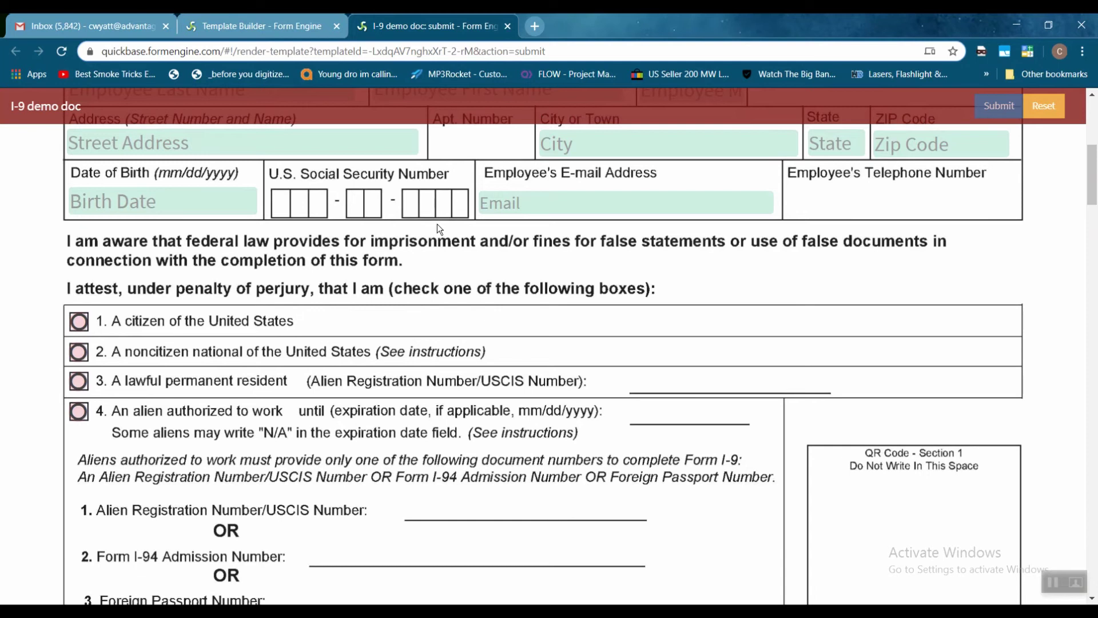
{"action": "scroll", "coordinate": [437, 224], "scroll_direction": "down", "scroll_amount": 1}
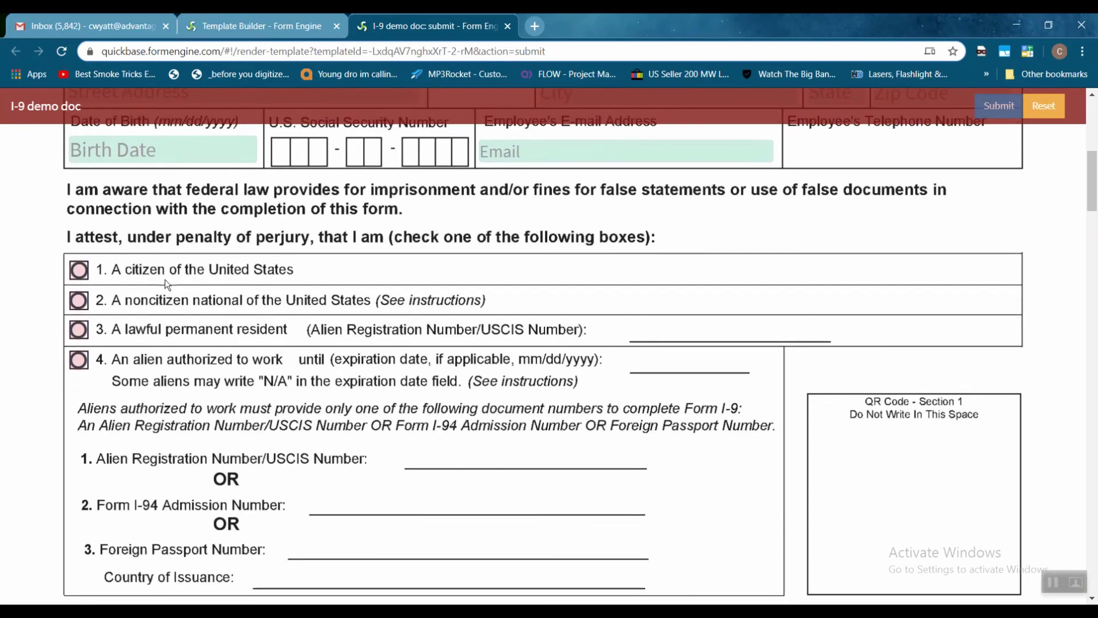
{"action": "left_click", "coordinate": [79, 270]}
{"action": "left_click", "coordinate": [73, 302]}
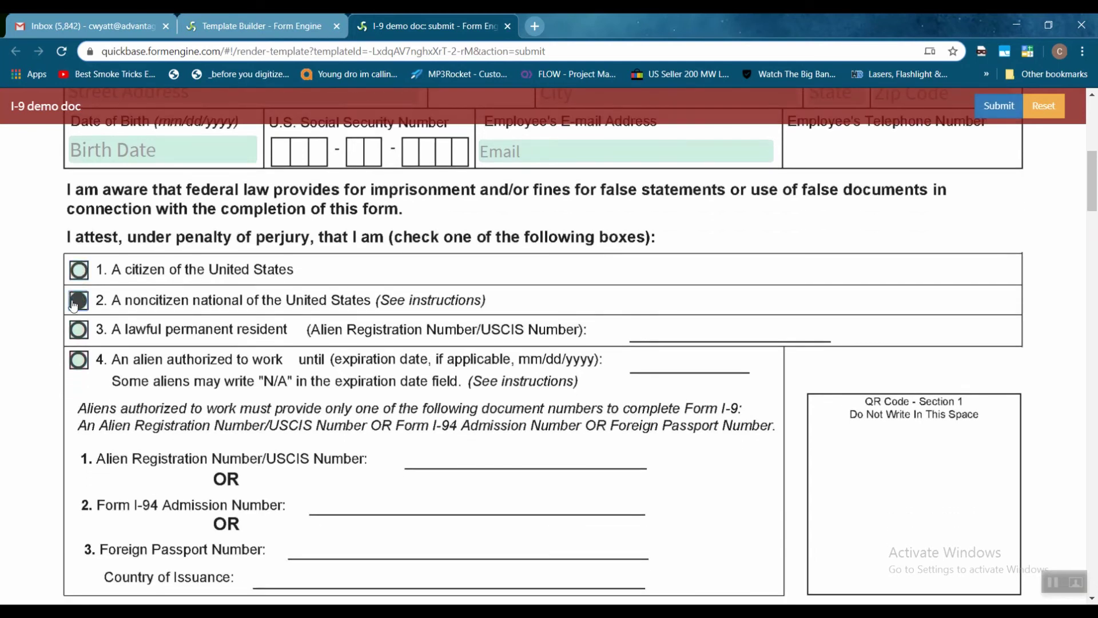
{"action": "left_click", "coordinate": [78, 330]}
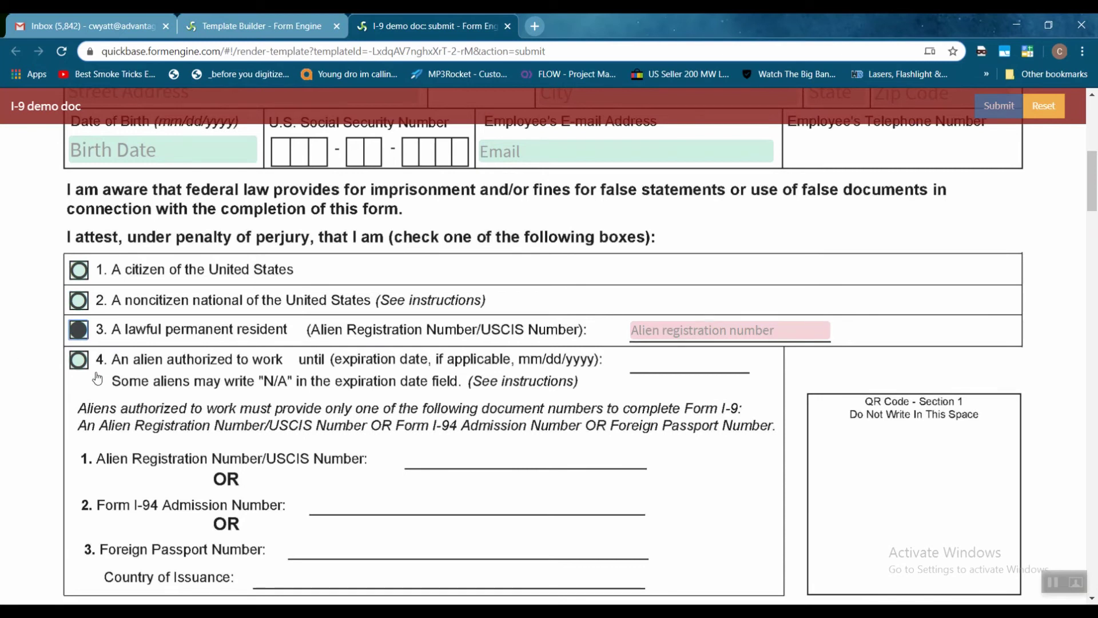
{"action": "left_click", "coordinate": [80, 361]}
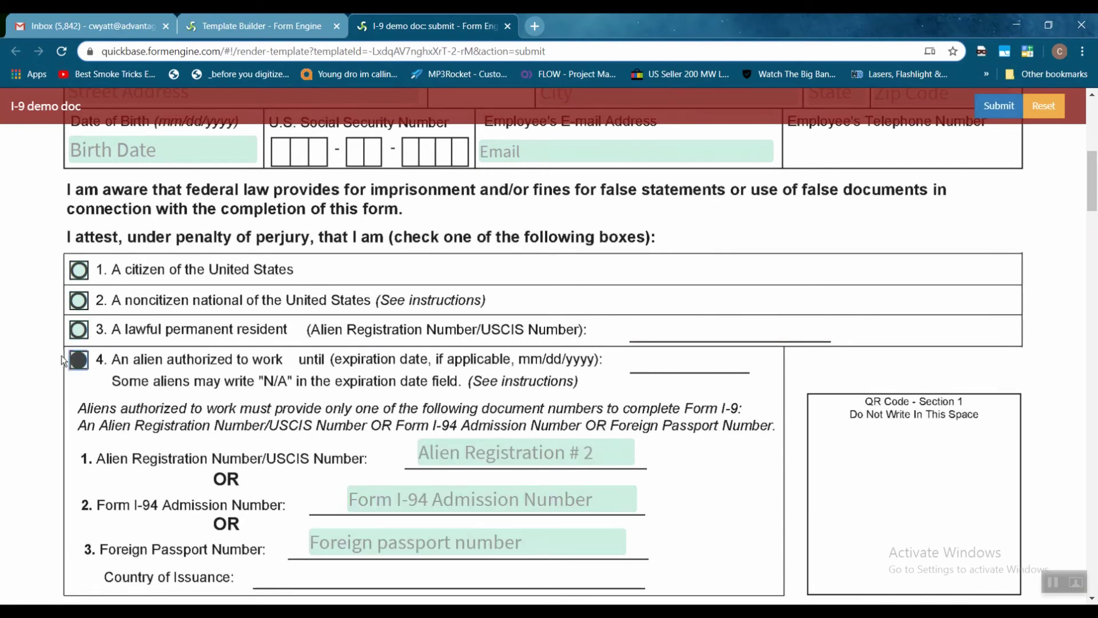
{"action": "scroll", "coordinate": [300, 423], "scroll_direction": "down", "scroll_amount": 5}
{"action": "scroll", "coordinate": [299, 424], "scroll_direction": "up", "scroll_amount": 8}
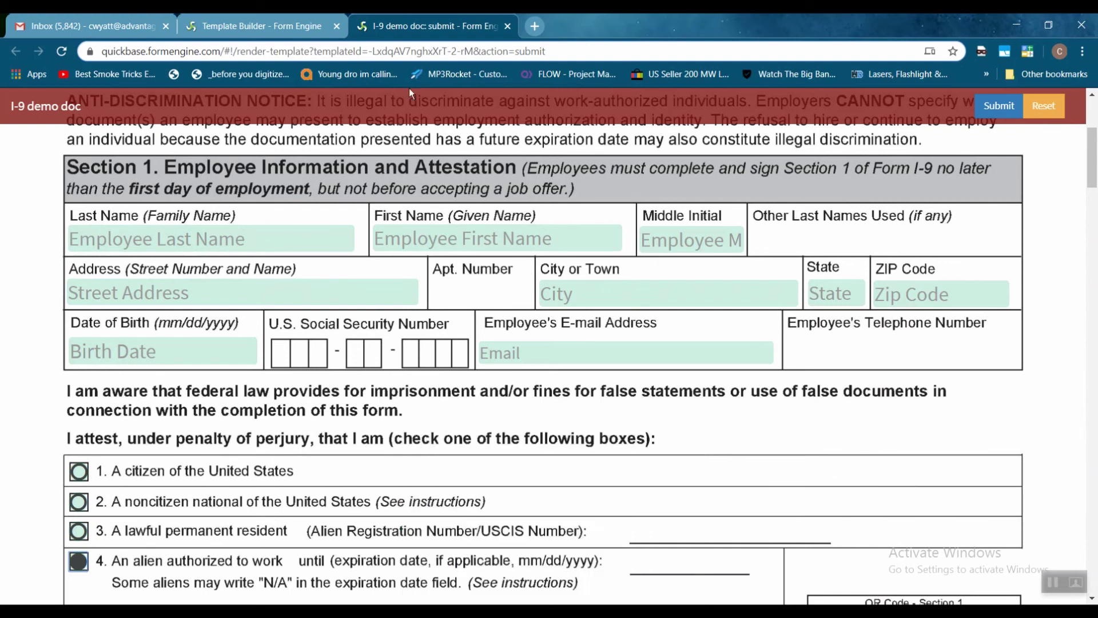
- Return to the template builder and start another new behavior for the Alien registration number field
{"action": "left_click", "coordinate": [255, 26]}
{"action": "scroll", "coordinate": [485, 328], "scroll_direction": "down", "scroll_amount": 4}
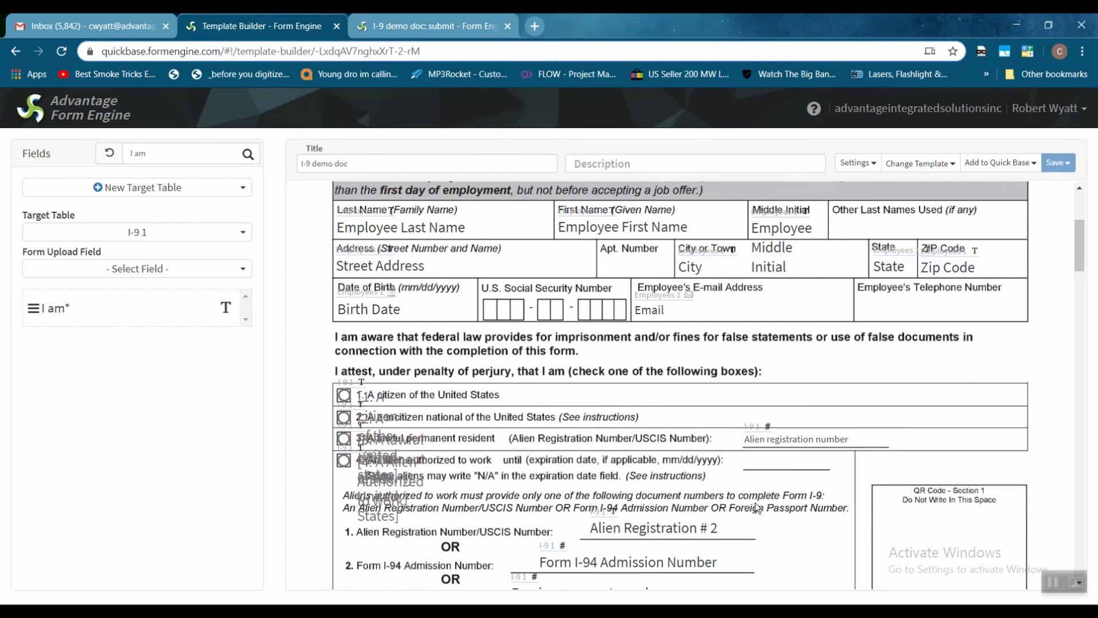
{"action": "double_click", "coordinate": [814, 439]}
{"action": "left_click", "coordinate": [456, 404]}
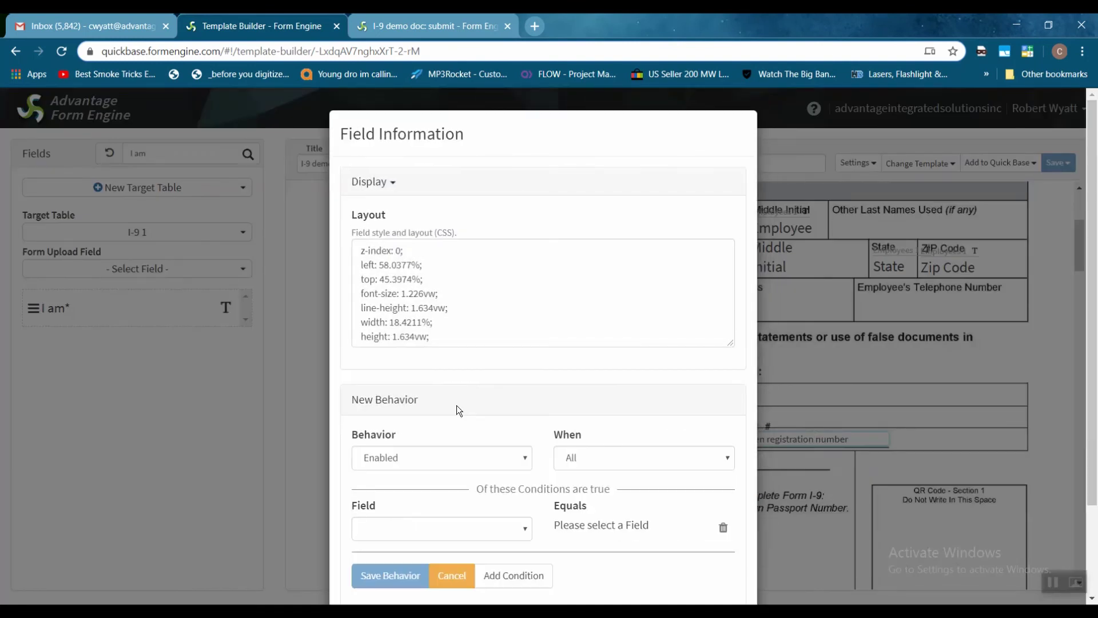